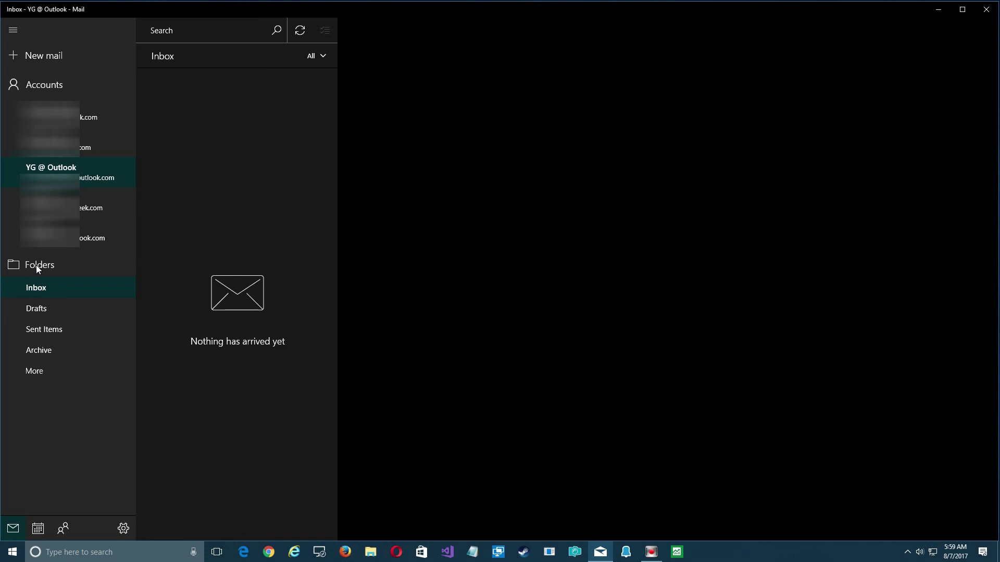
Display the full folder list, view the Outbox, and return to the Inbox.
click(37, 266)
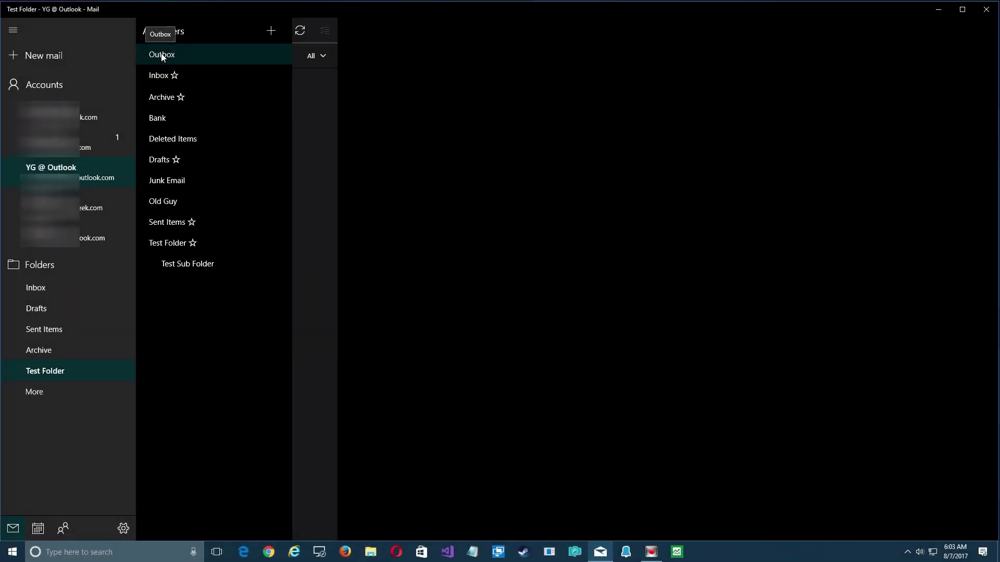
click(161, 55)
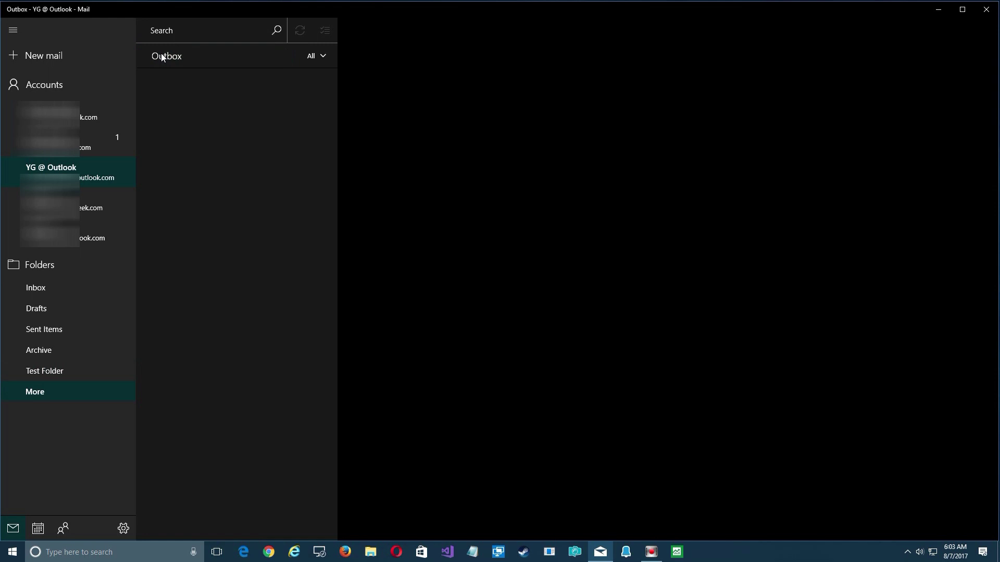
click(42, 287)
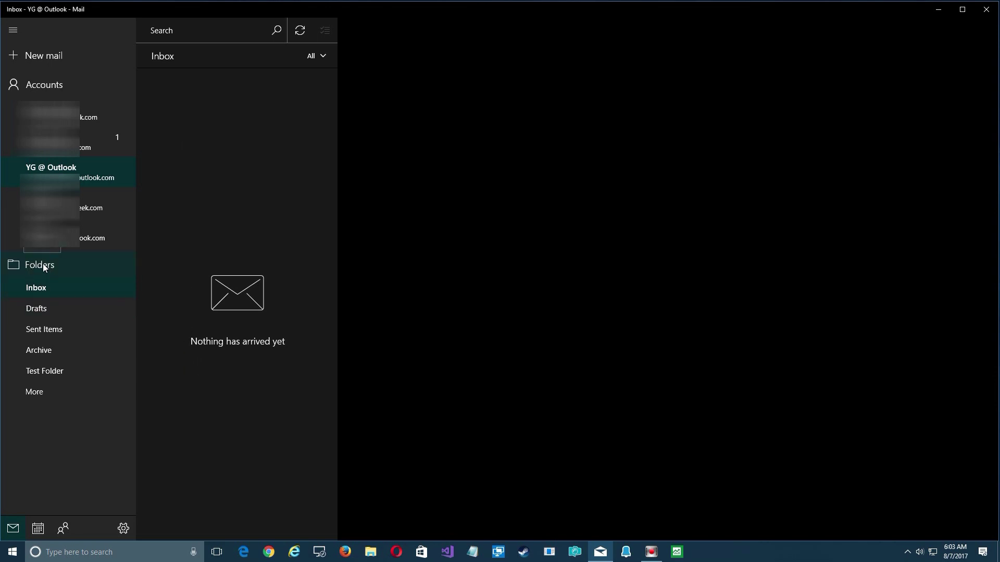
Try to remove the Inbox folder from the favorites.
right_click(33, 290)
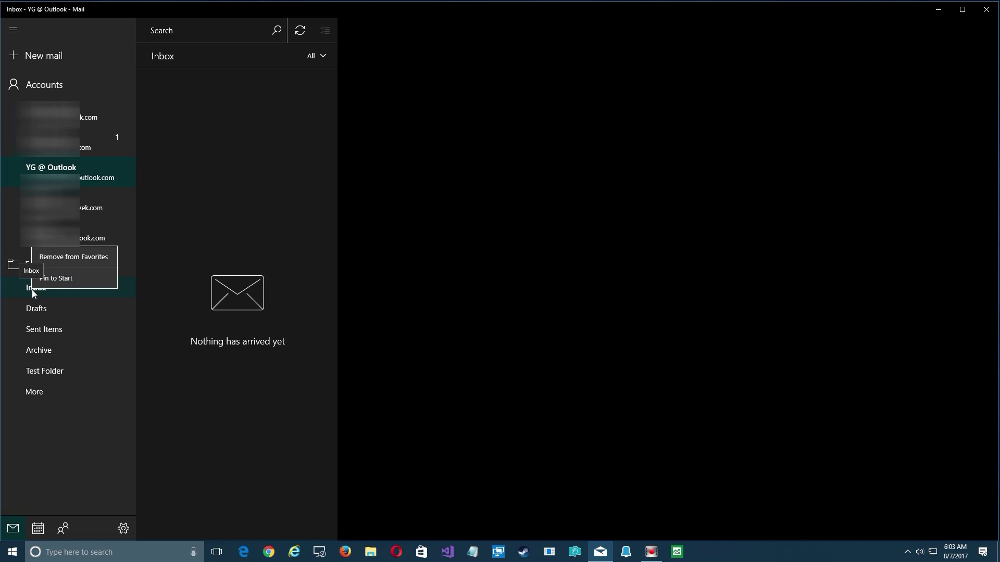
click(97, 254)
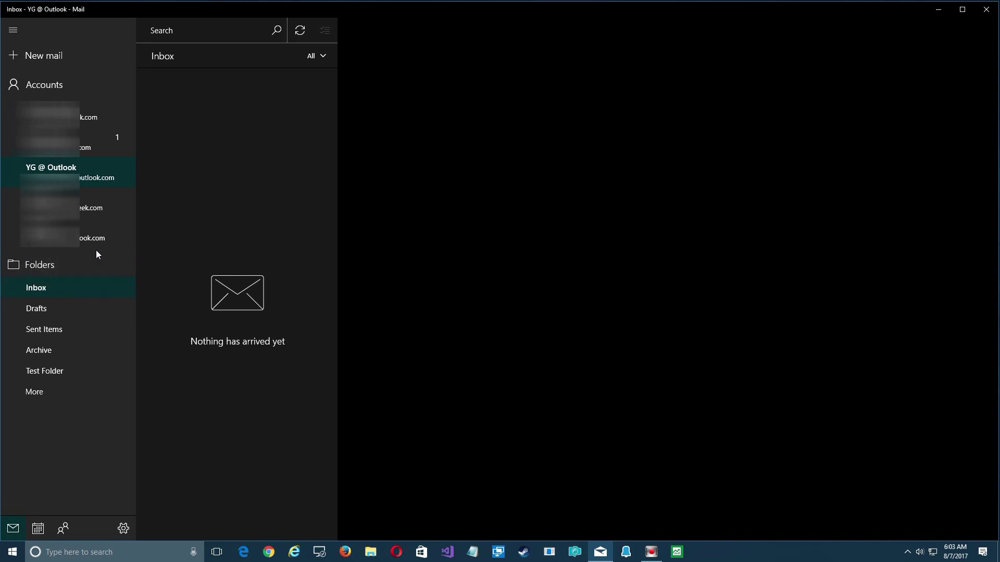
Create a new top-level mail folder named Test Folder in the full folder list.
click(40, 266)
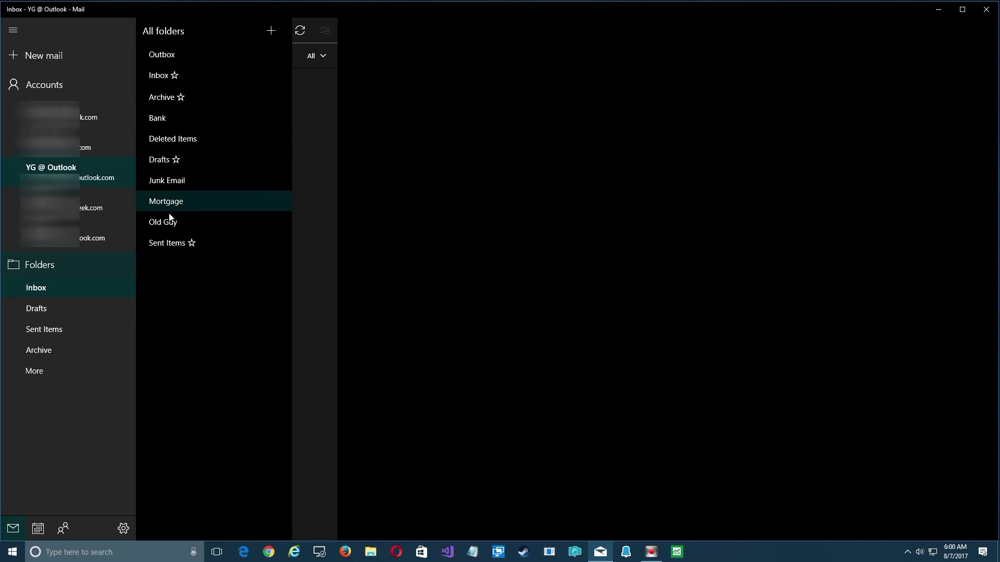
click(270, 32)
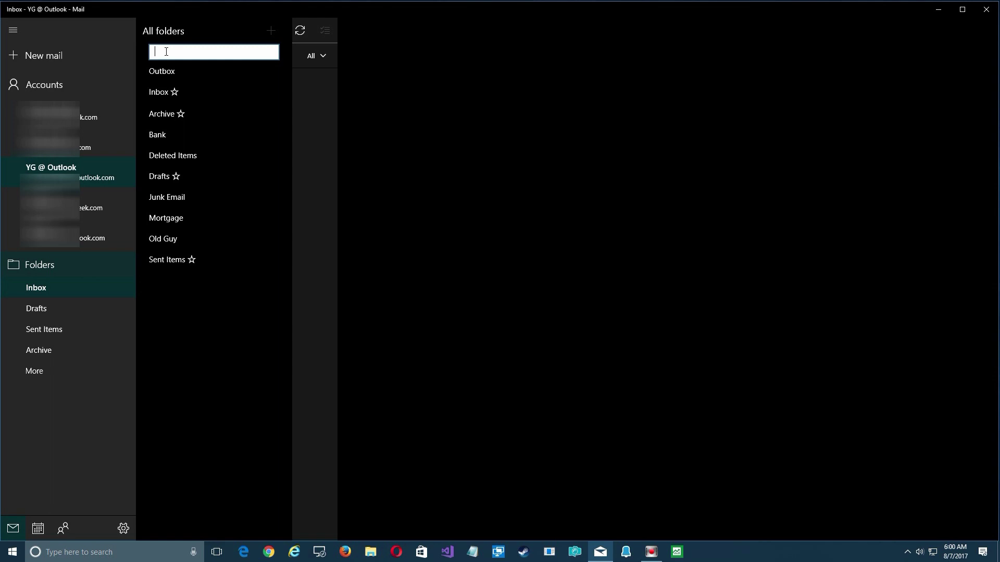
text(Test Folder)
key(Return)
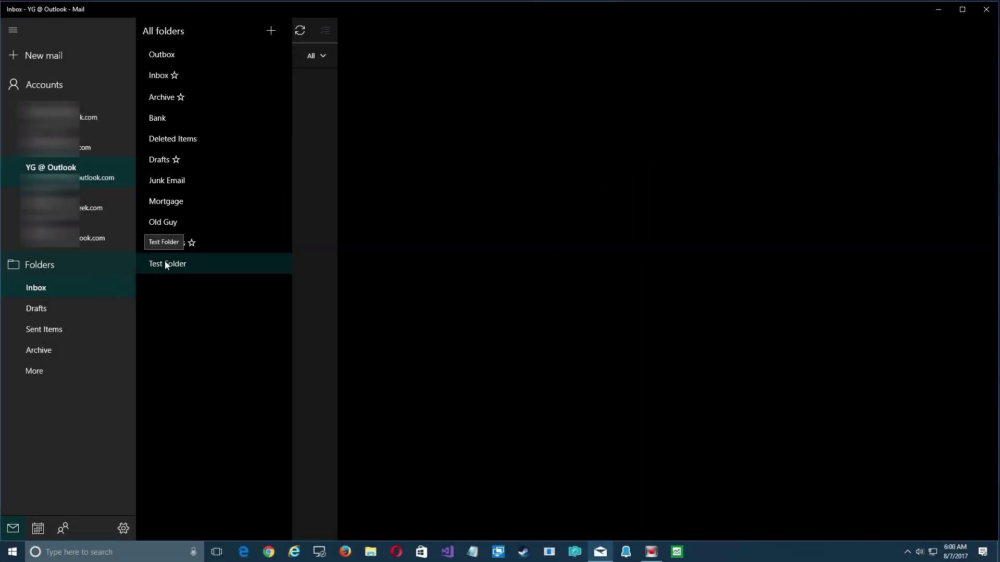
Add Test Folder to the favorites and check the options offered for its favorites entry.
right_click(165, 264)
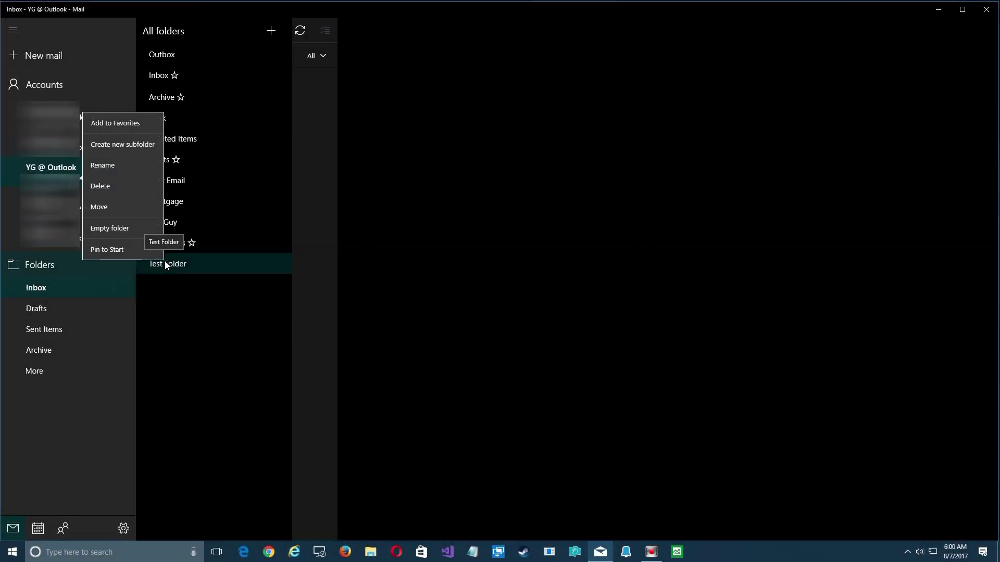
click(111, 126)
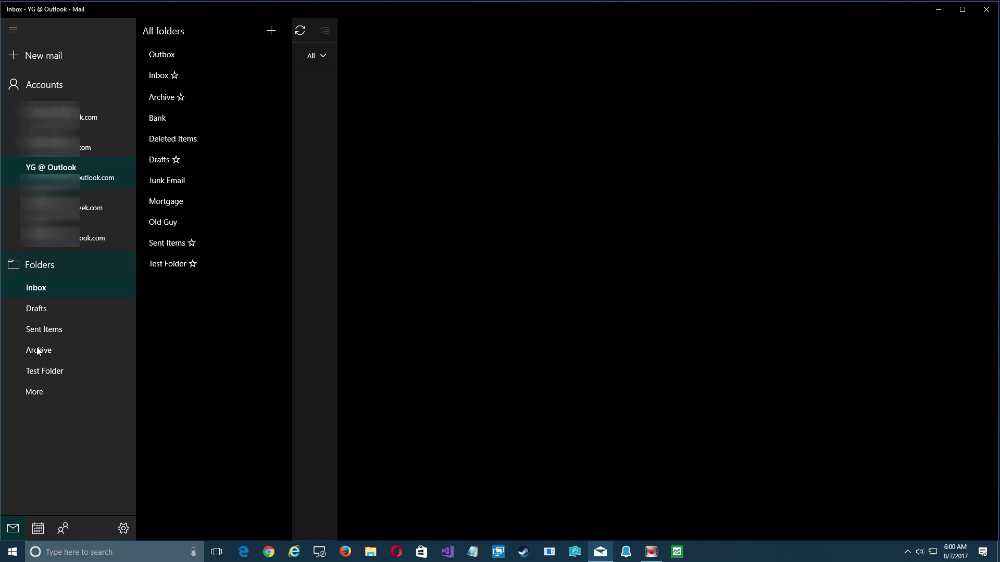
key(Escape)
right_click(39, 372)
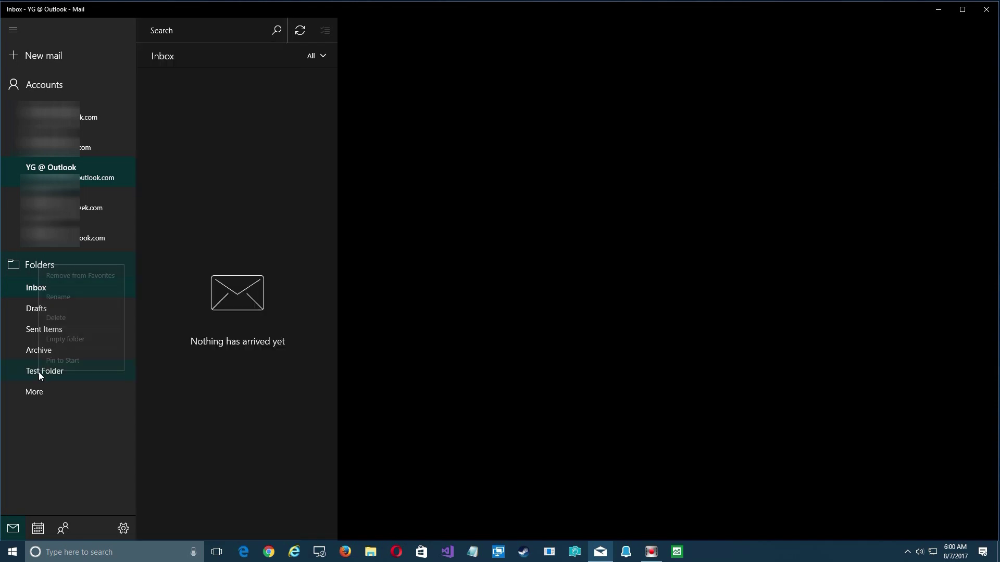
right_click(39, 371)
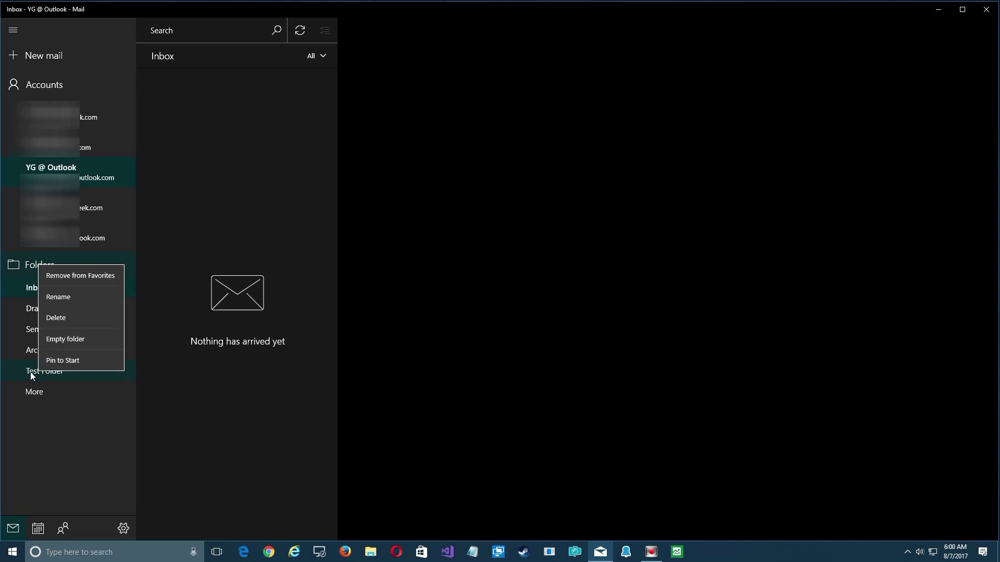
key(Escape)
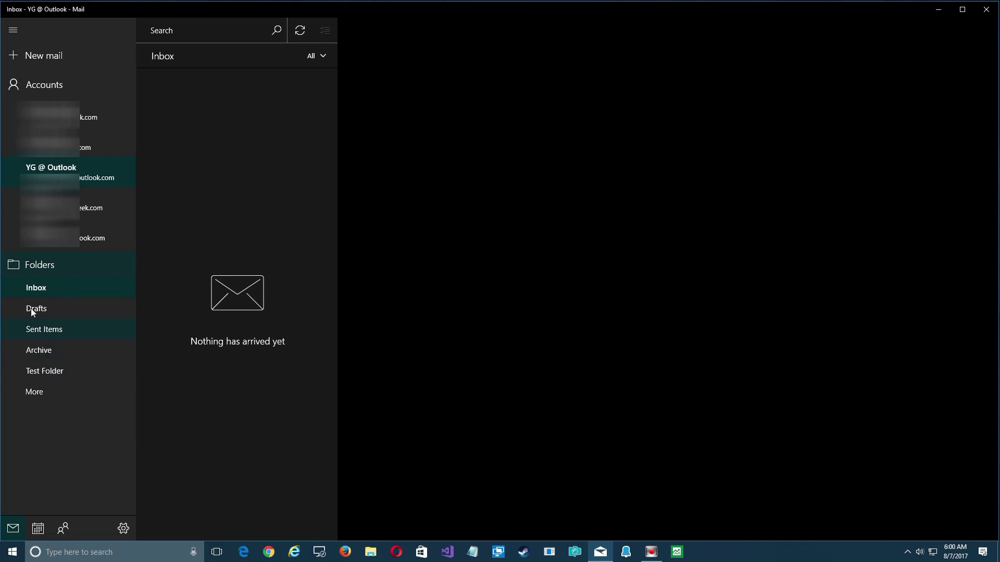
Create a subfolder named Test Sub Folder inside Test Folder.
click(43, 265)
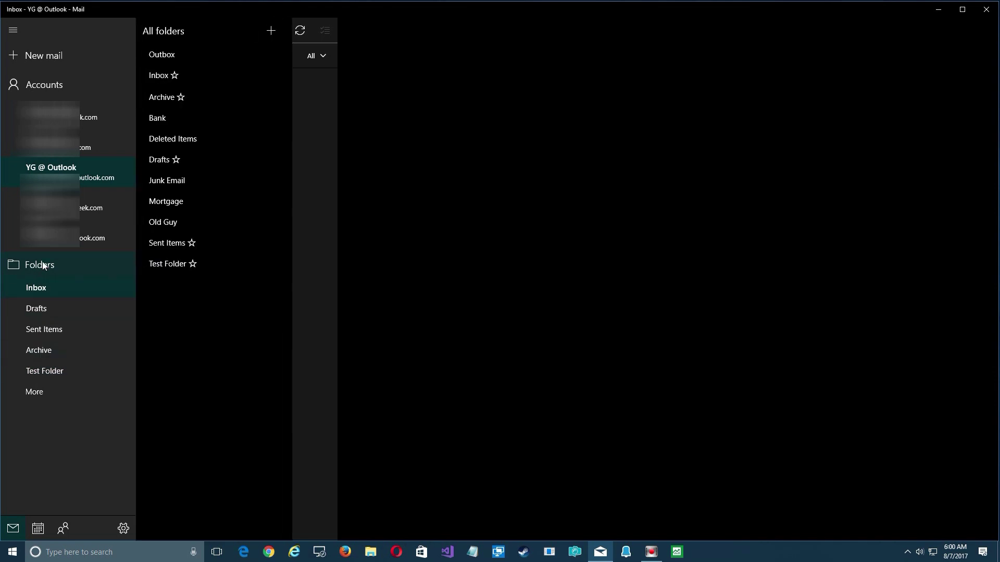
right_click(163, 265)
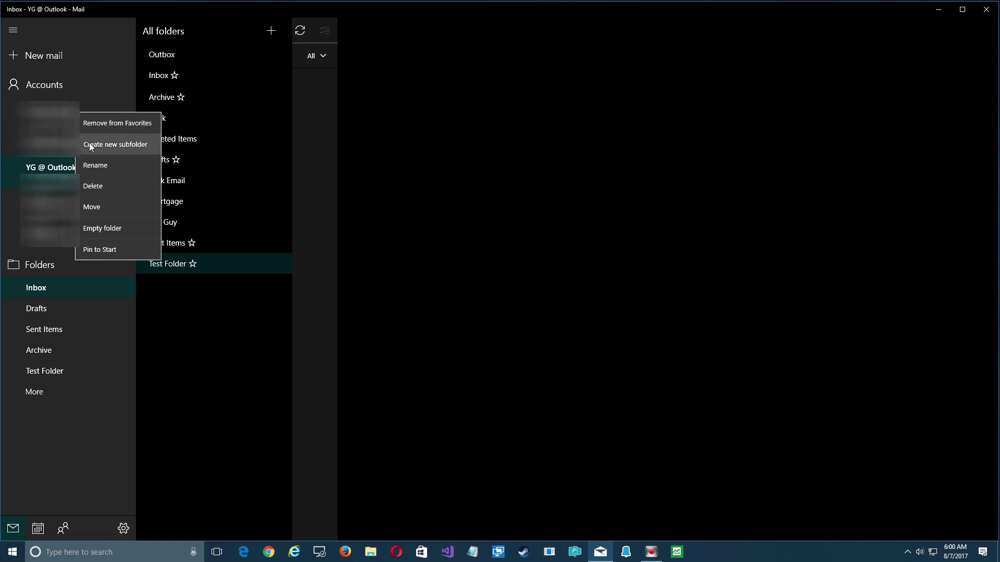
click(146, 145)
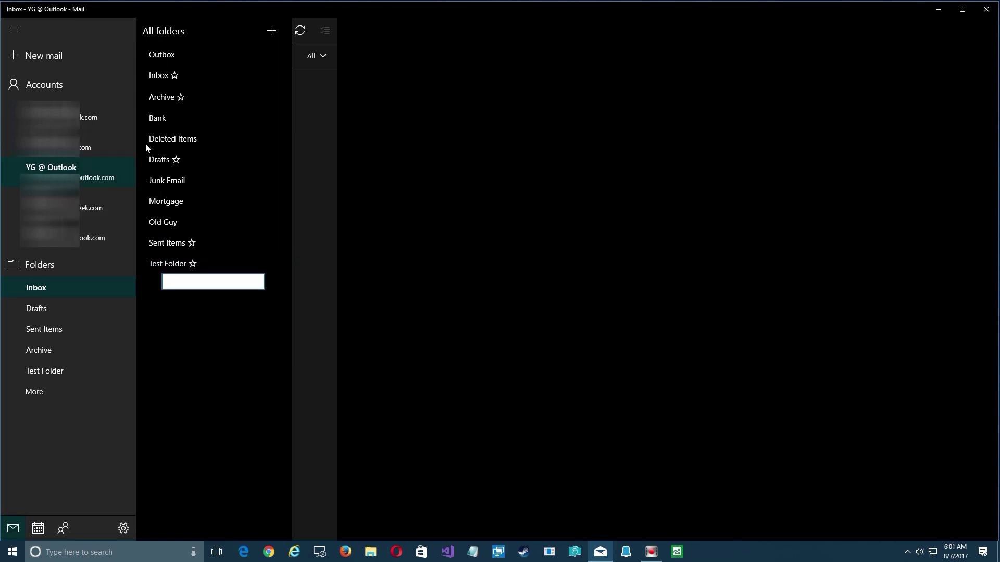
text(Internal Test B)
key(BackSpace)
text(Sub Folder)
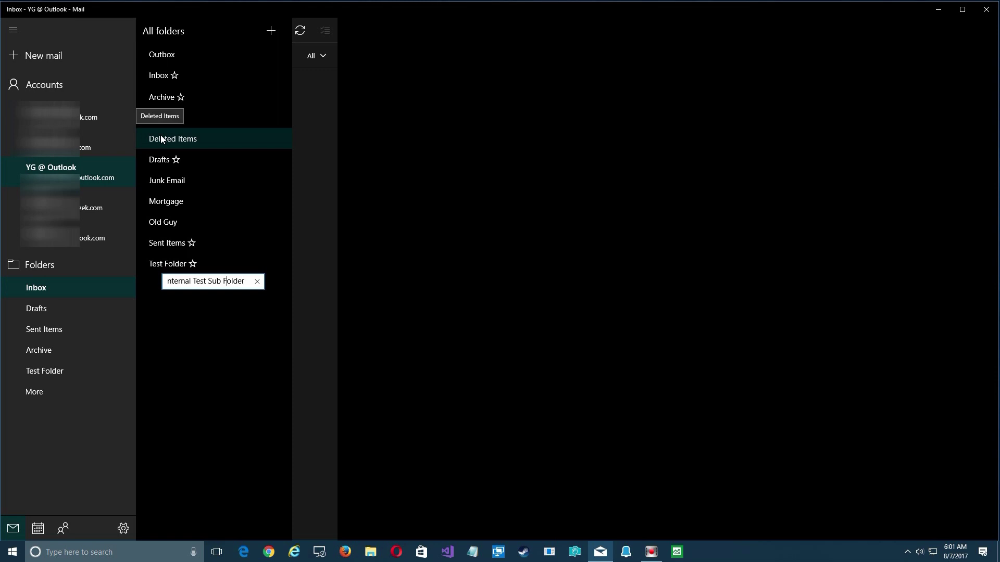
key(ctrl+Left)
key(ctrl+Left)
key(BackSpace)
key(BackSpace)
key(BackSpace)
key(BackSpace)
key(BackSpace)
key(BackSpace)
key(BackSpace)
key(BackSpace)
key(BackSpace)
key(Return)
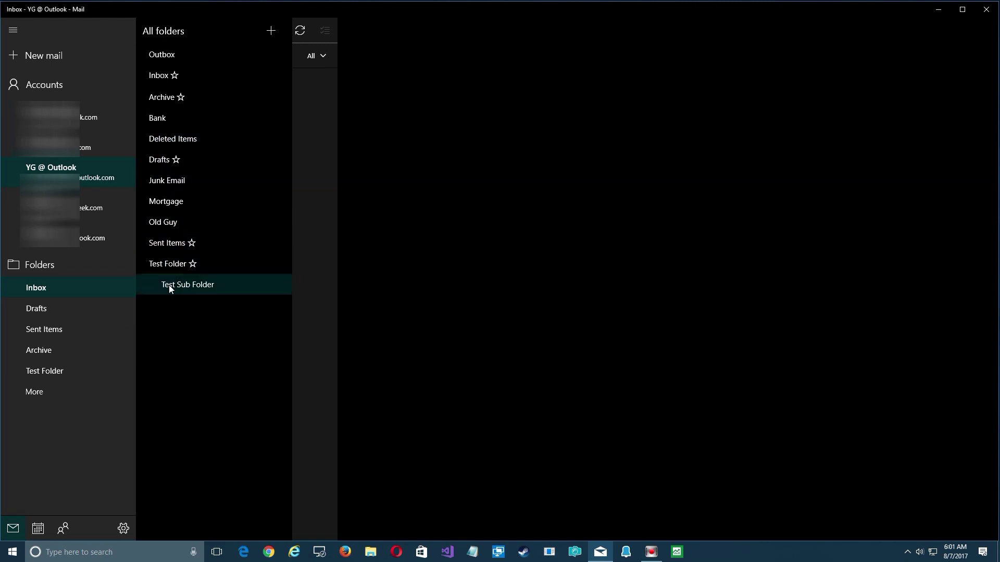
Add Test Sub Folder to the favorites from the full folder list.
click(36, 372)
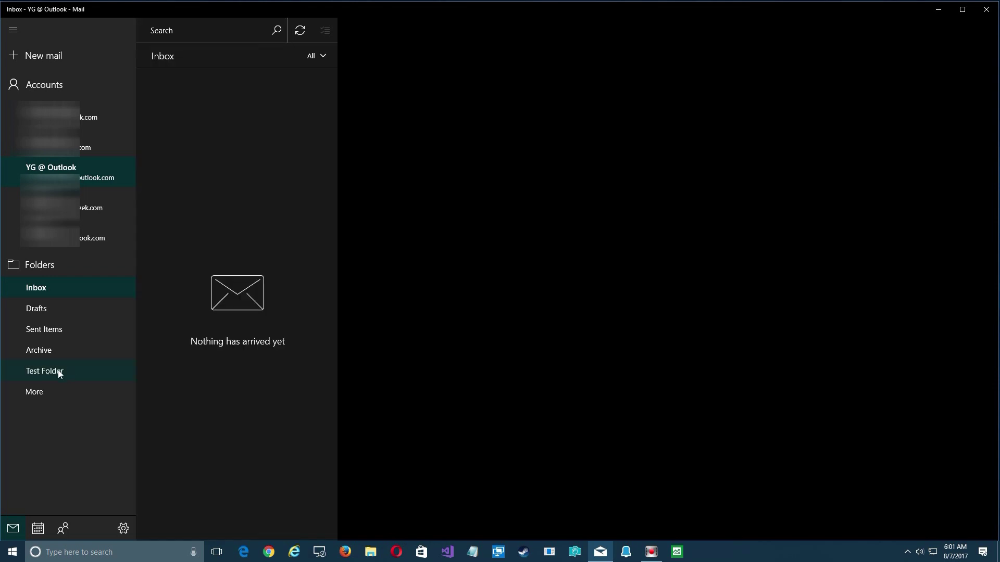
click(39, 265)
right_click(185, 287)
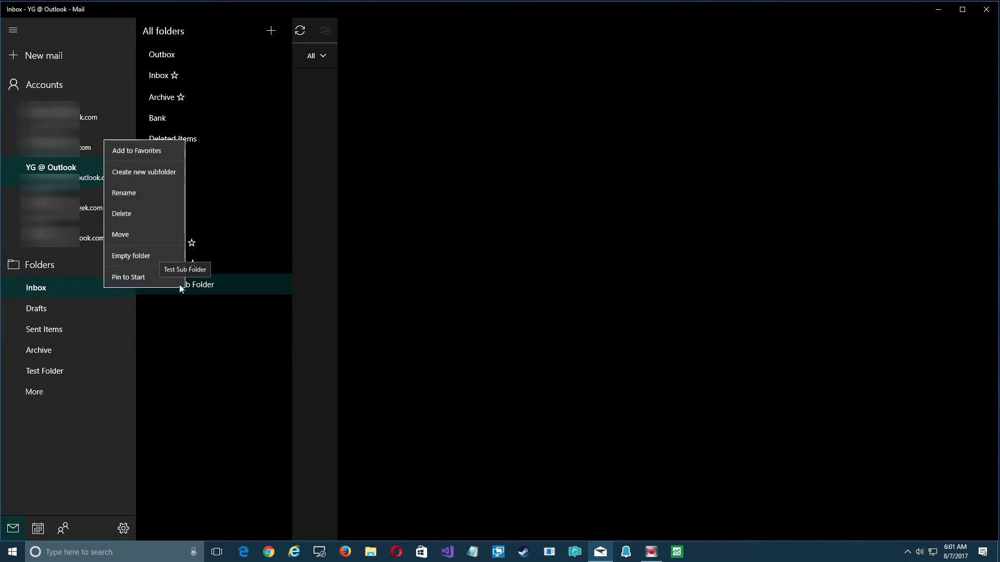
click(142, 151)
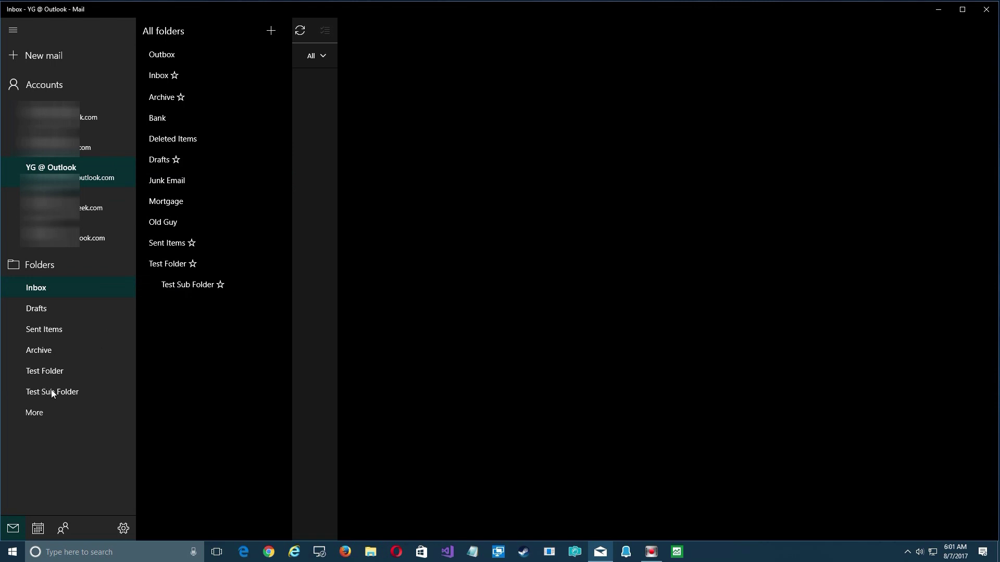
key(Escape)
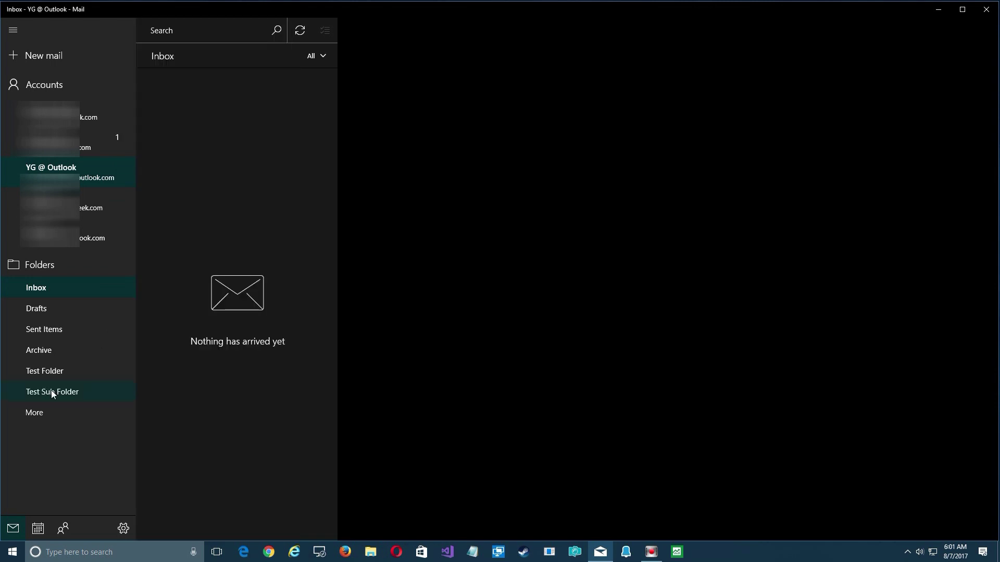
Remove Test Sub Folder from the favorites and open Test Folder.
right_click(52, 392)
click(81, 292)
click(44, 372)
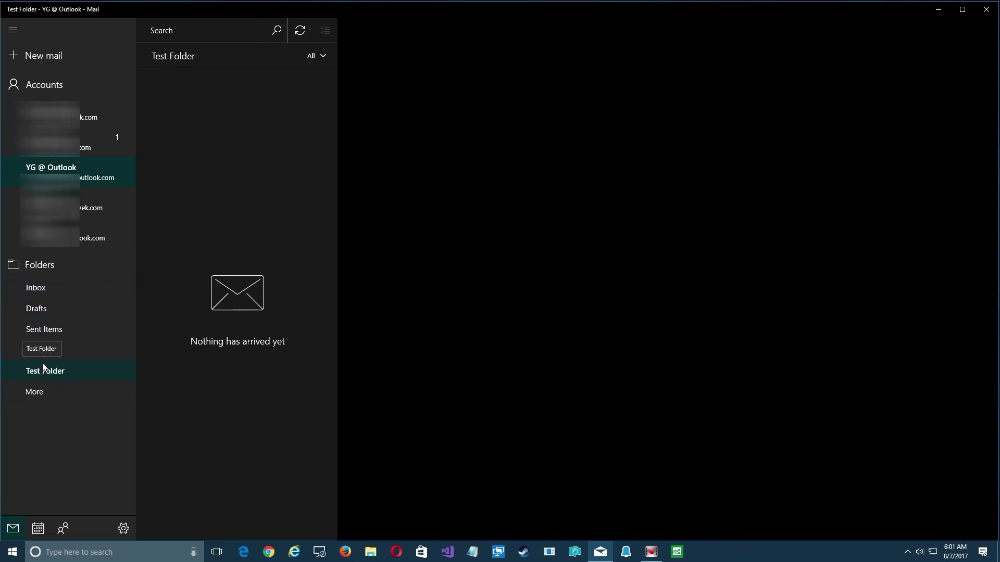
Rename the subfolder inside Test Folder as Test Sub Folder 1.
click(40, 266)
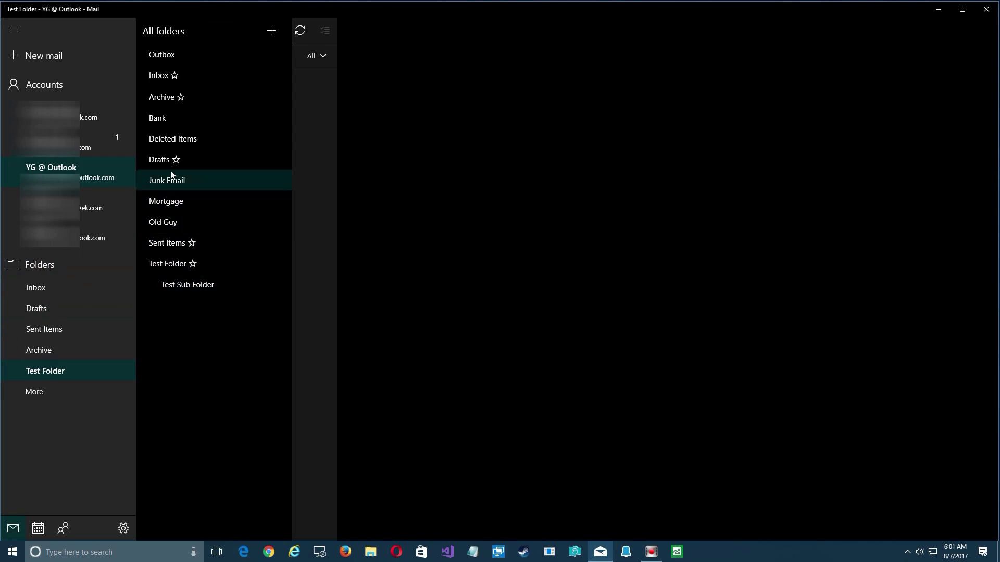
right_click(179, 285)
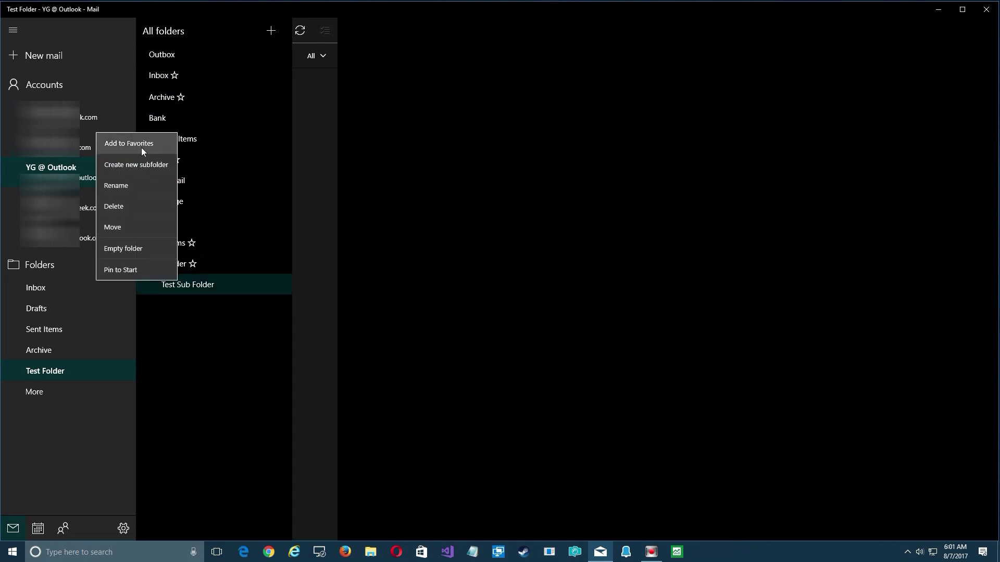
click(128, 187)
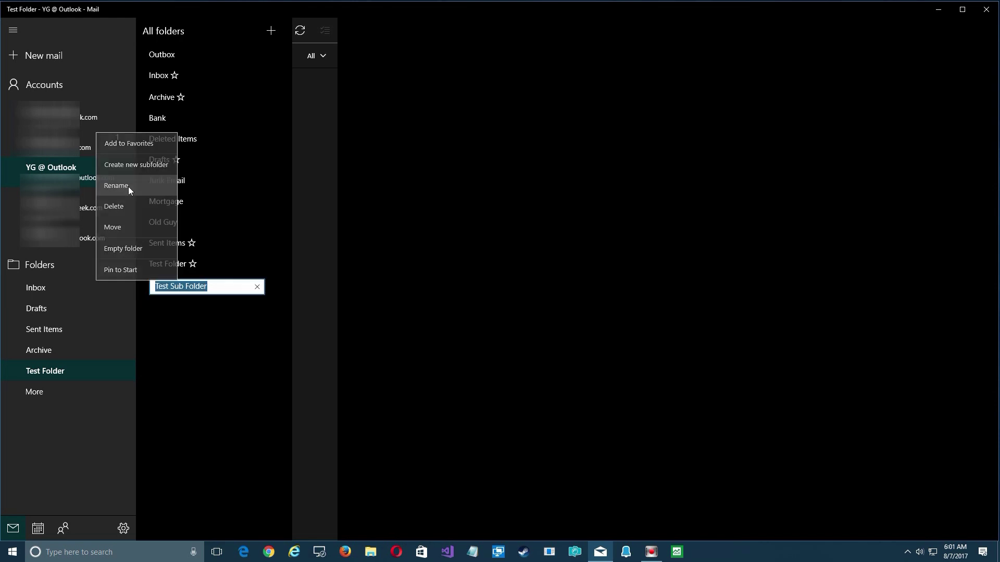
click(217, 286)
text(1)
key(Return)
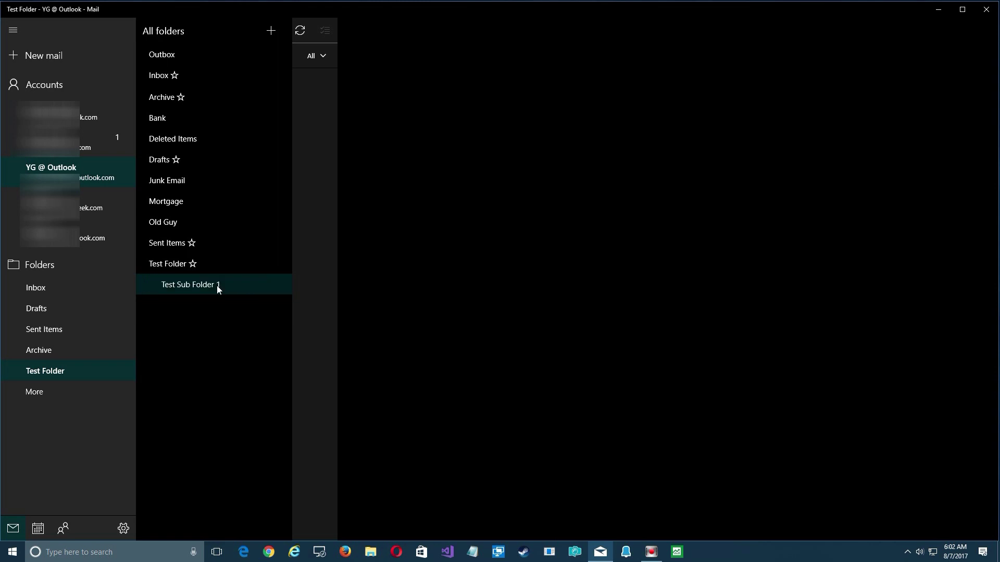
Rename the subfolder back to Test Sub Folder by removing the number from its name.
right_click(179, 285)
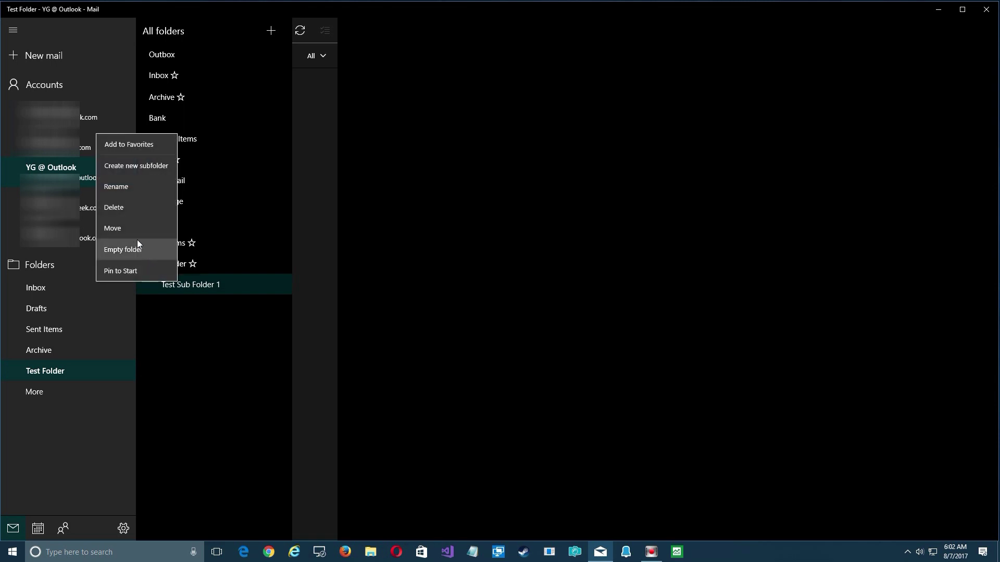
click(117, 185)
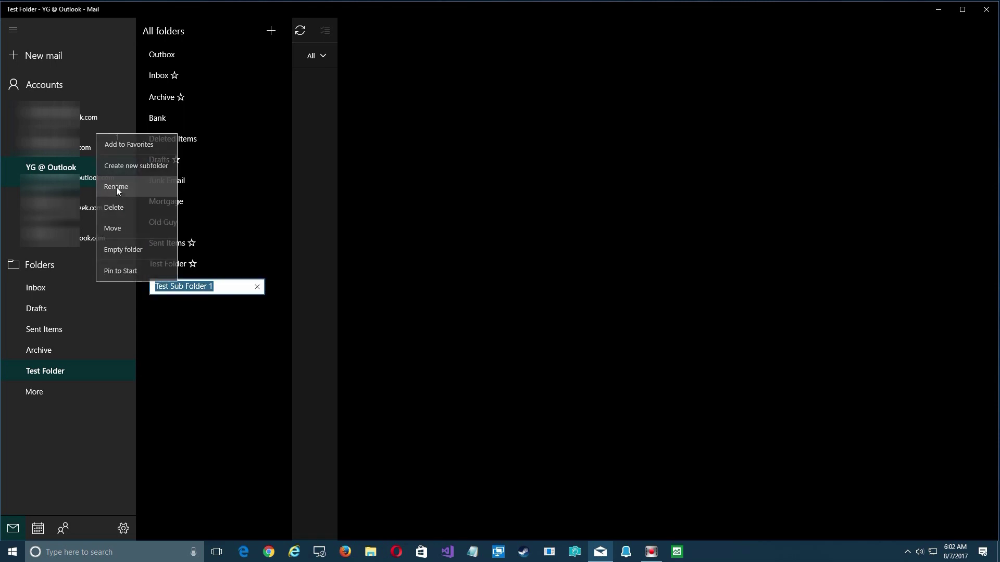
click(226, 287)
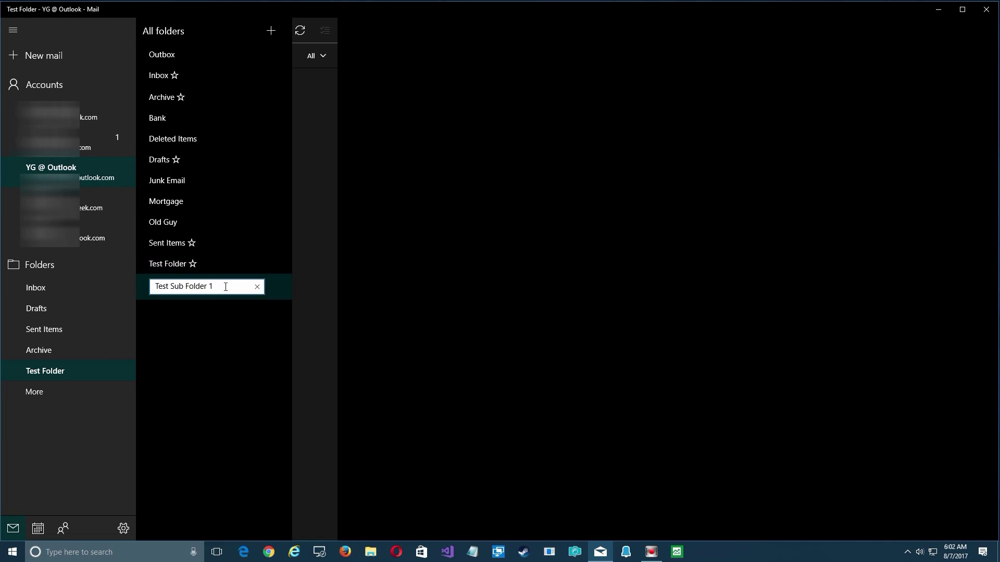
key(Return)
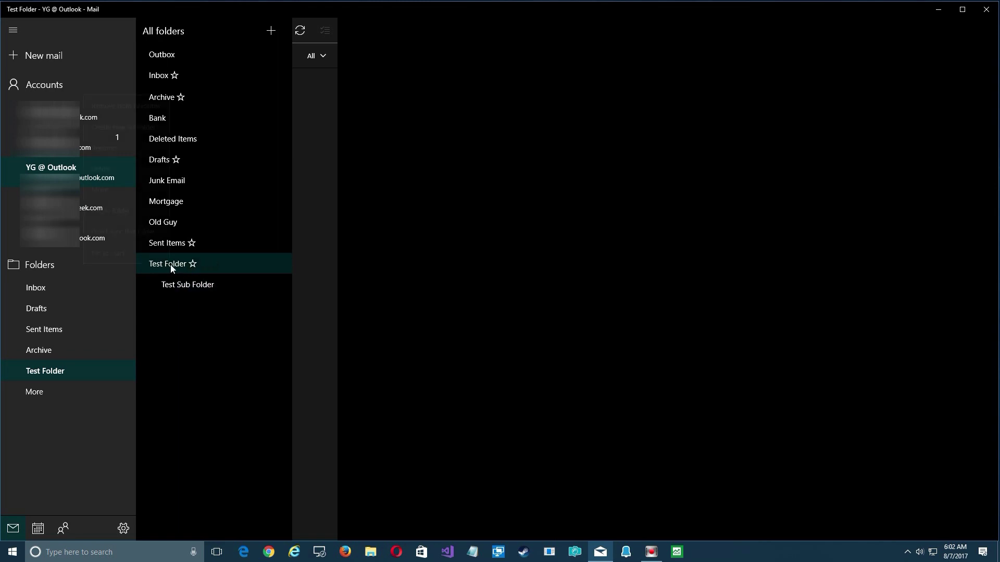
Rename the parent folder Test Folder as Test Folder Test.
click(117, 151)
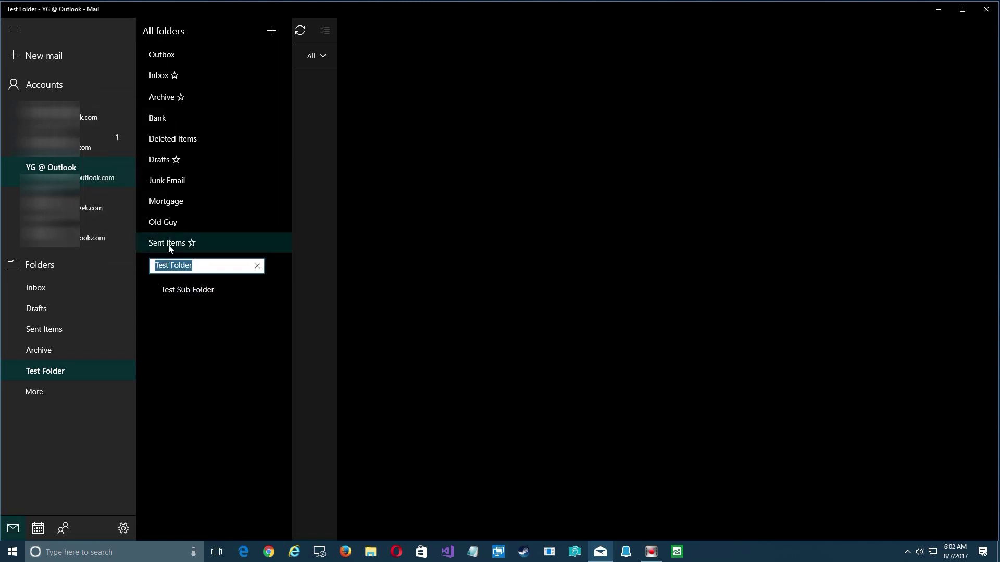
click(204, 266)
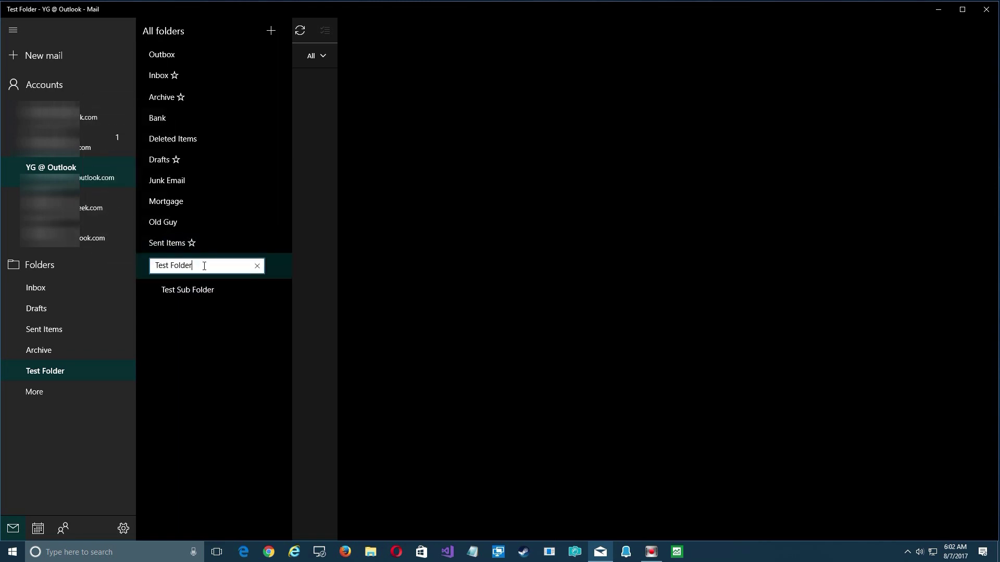
text(Test)
key(Return)
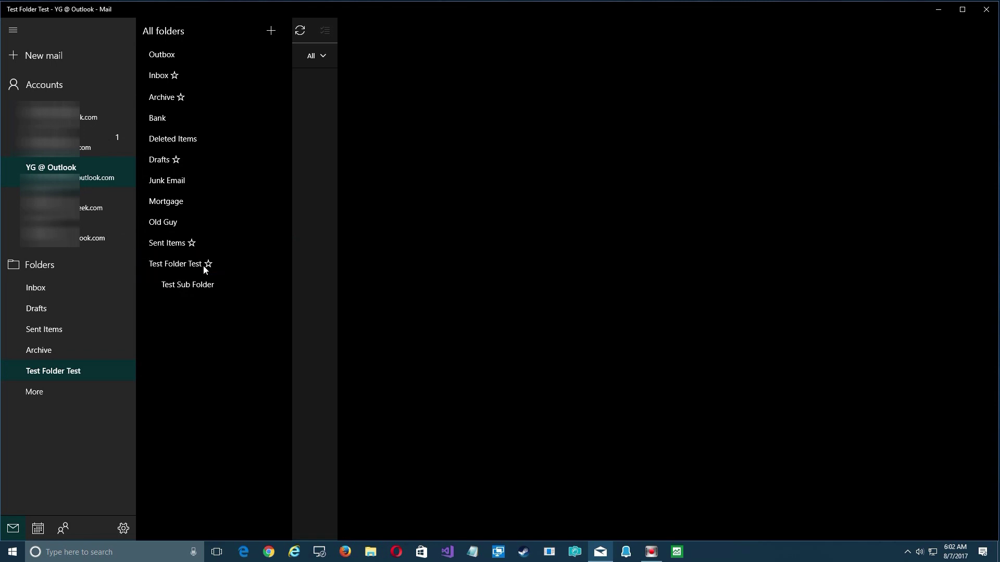
Rename the parent folder Test Folder Test back to Test Folder.
right_click(173, 264)
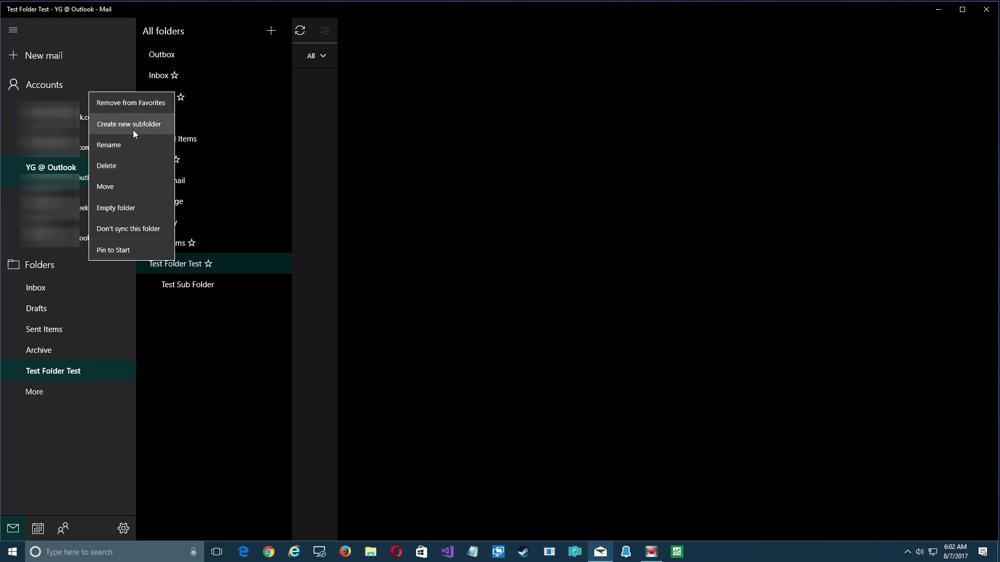
click(130, 144)
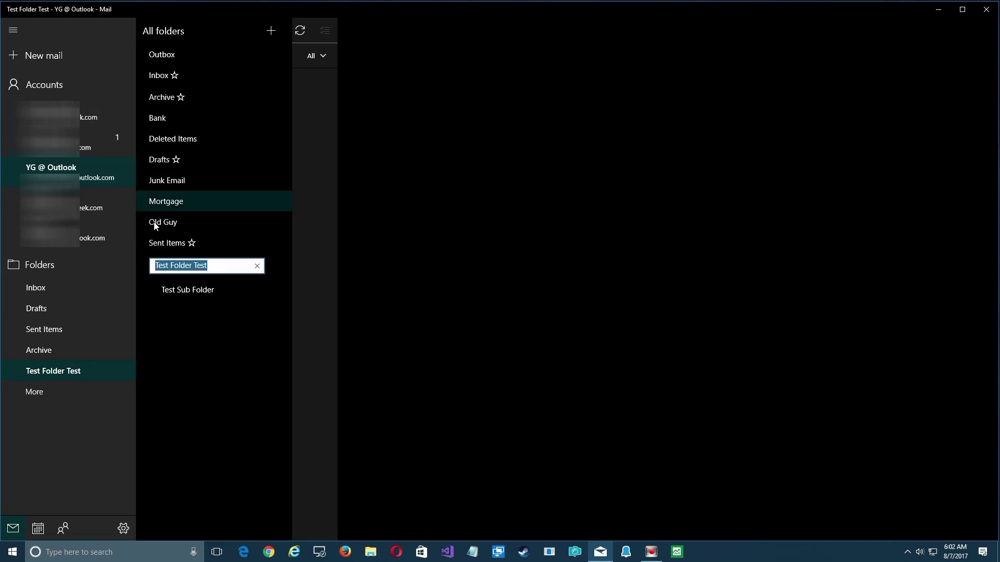
click(215, 267)
key(BackSpace)
key(BackSpace)
key(BackSpace)
key(BackSpace)
key(BackSpace)
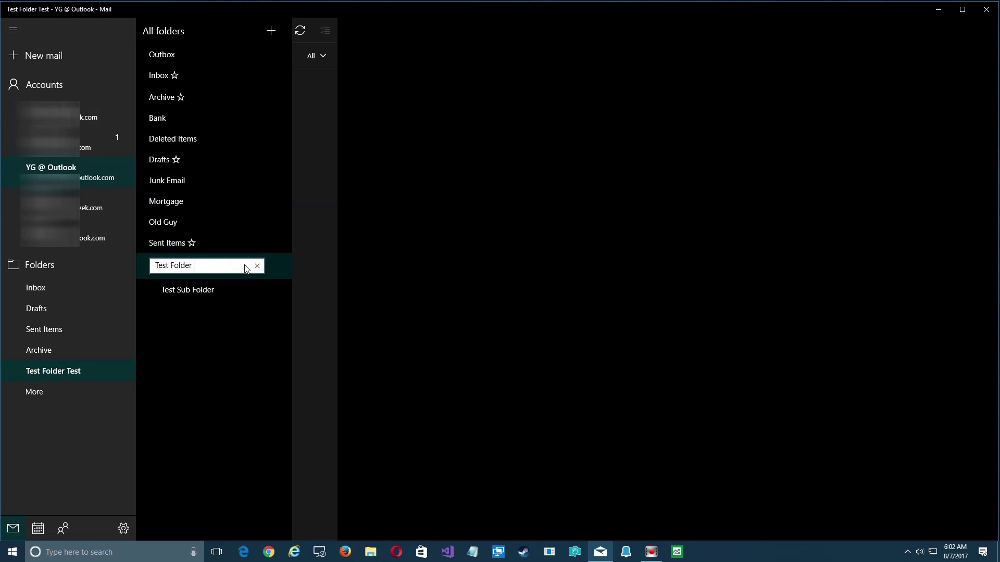
key(Return)
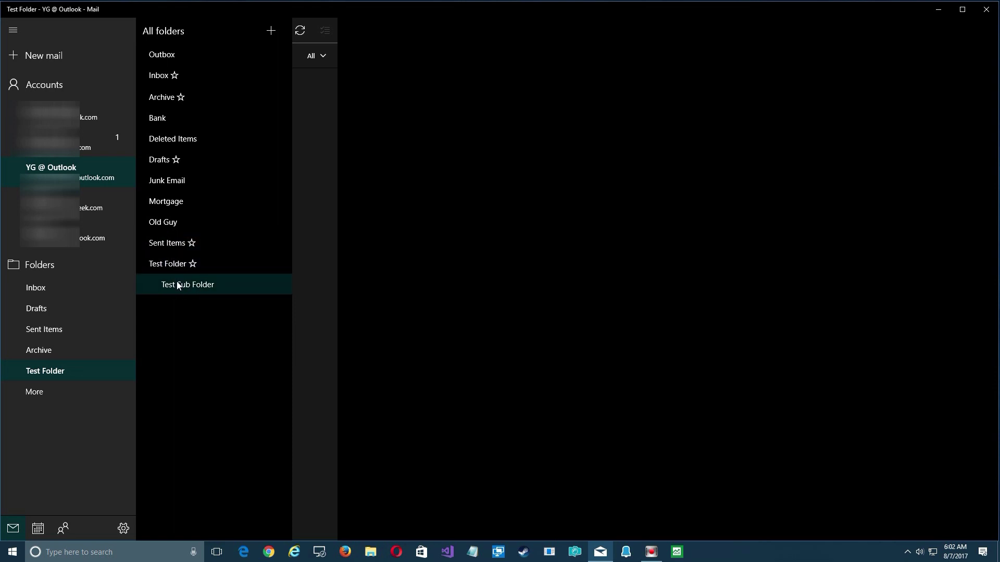
Delete the Mortgage folder, confirming the move of the folder and its contents to Deleted Items.
right_click(159, 206)
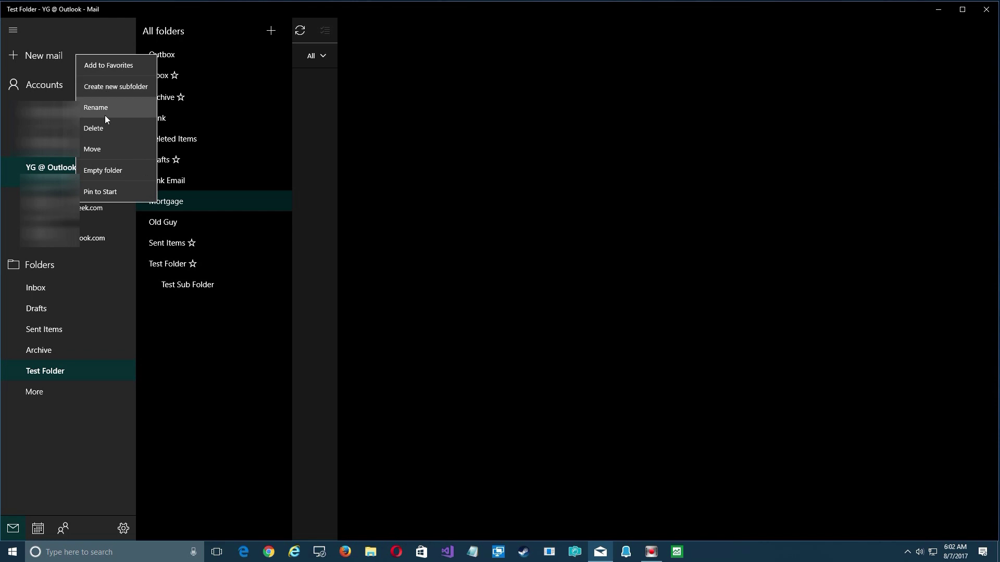
click(103, 131)
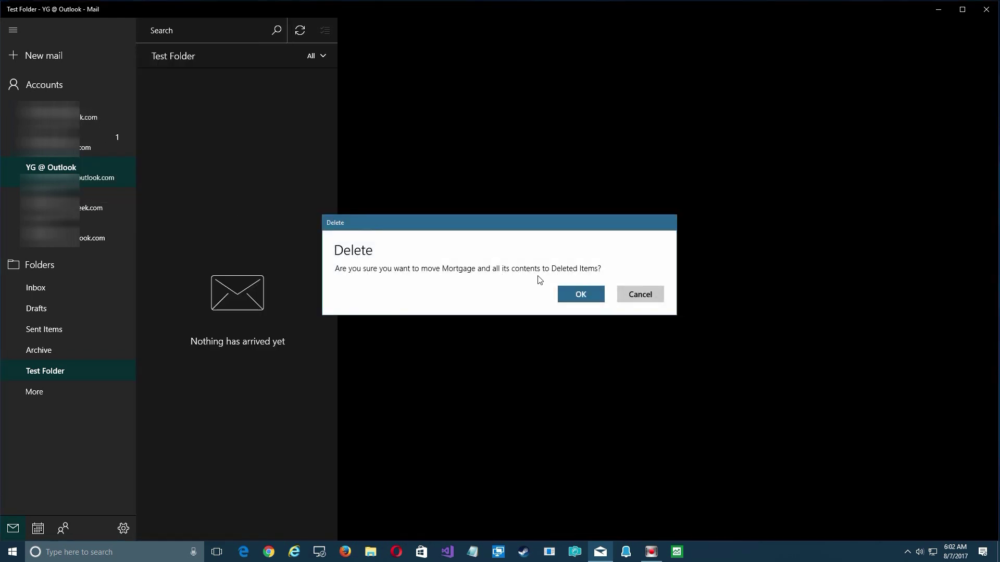
click(580, 300)
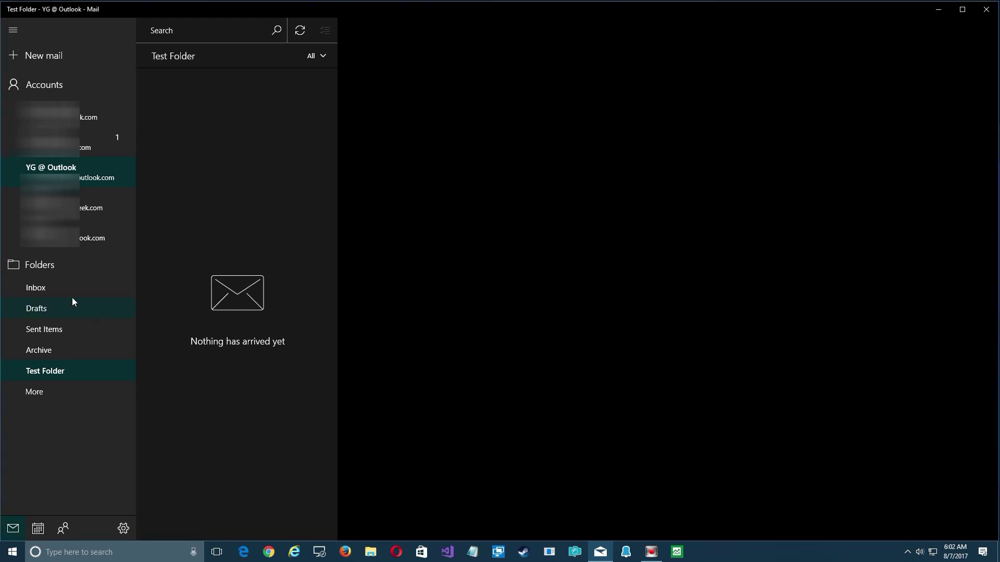
Permanently delete the Mortgage folder and its contents from inside Deleted Items.
click(46, 266)
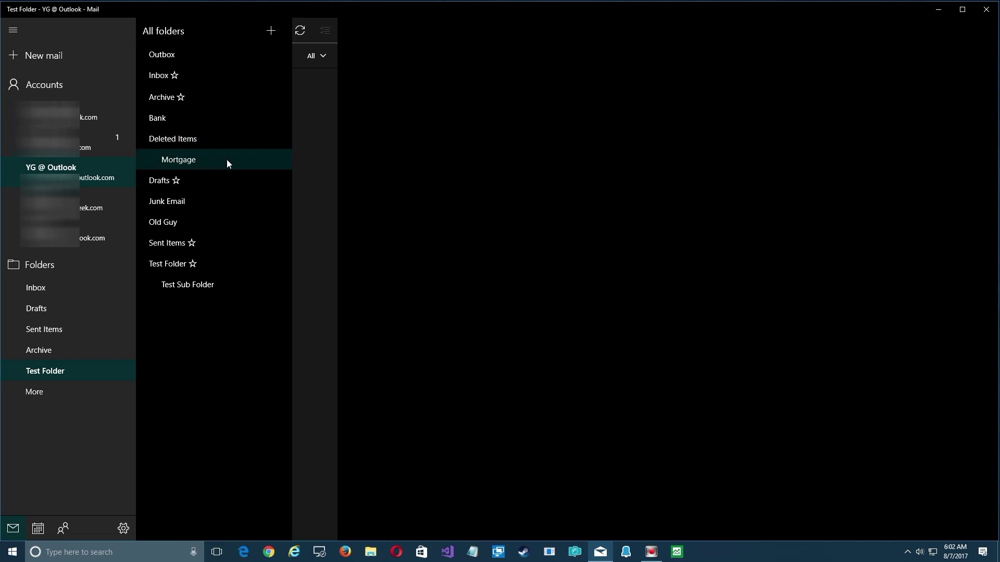
right_click(196, 159)
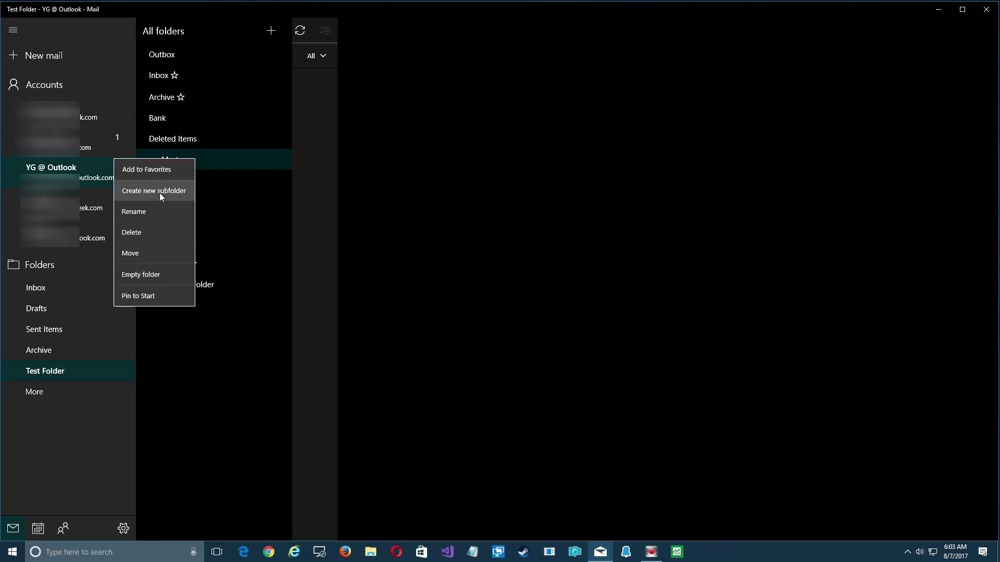
click(136, 232)
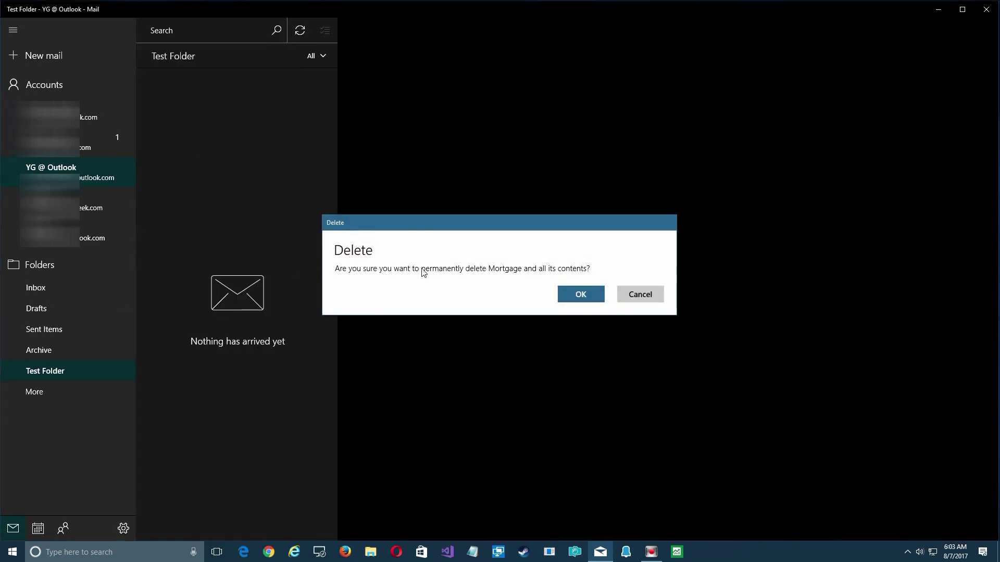
click(582, 296)
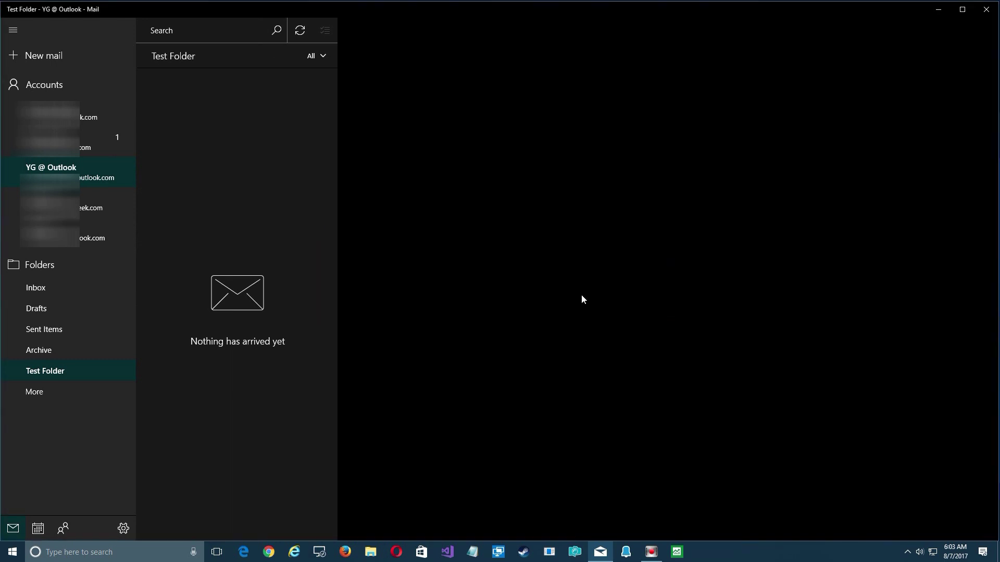
Show the full folder list again and switch to the Inbox folder.
click(46, 267)
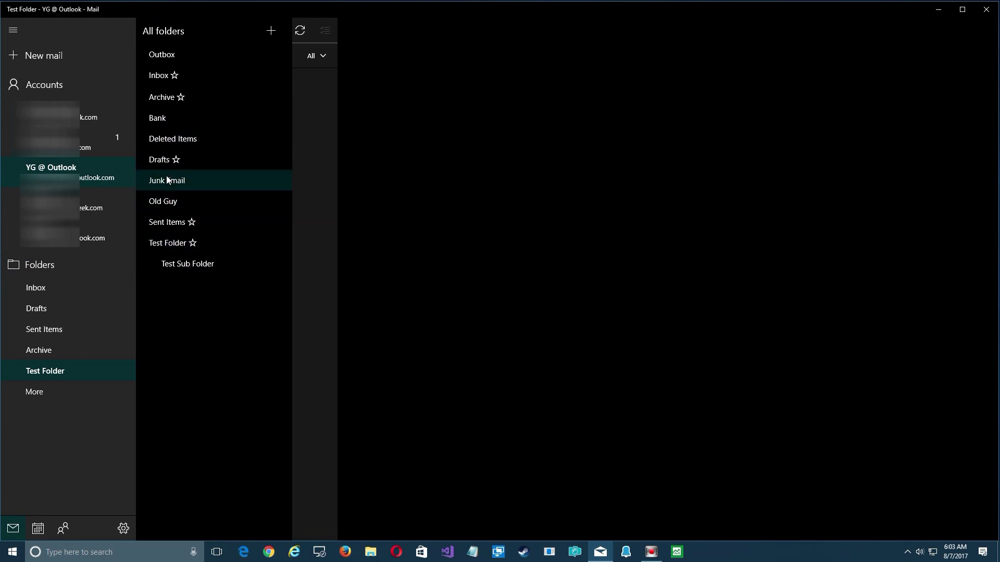
click(161, 69)
right_click(157, 202)
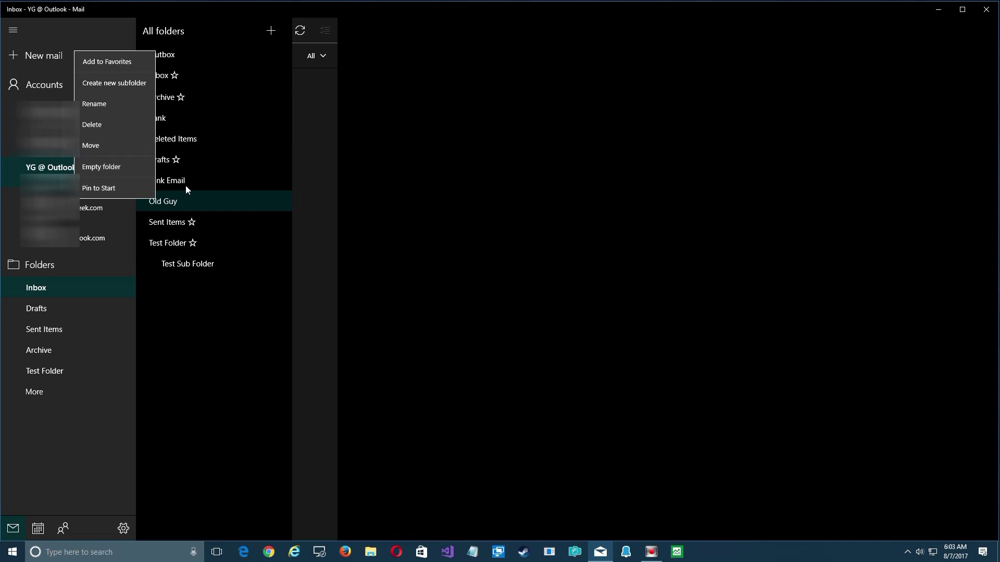
click(190, 263)
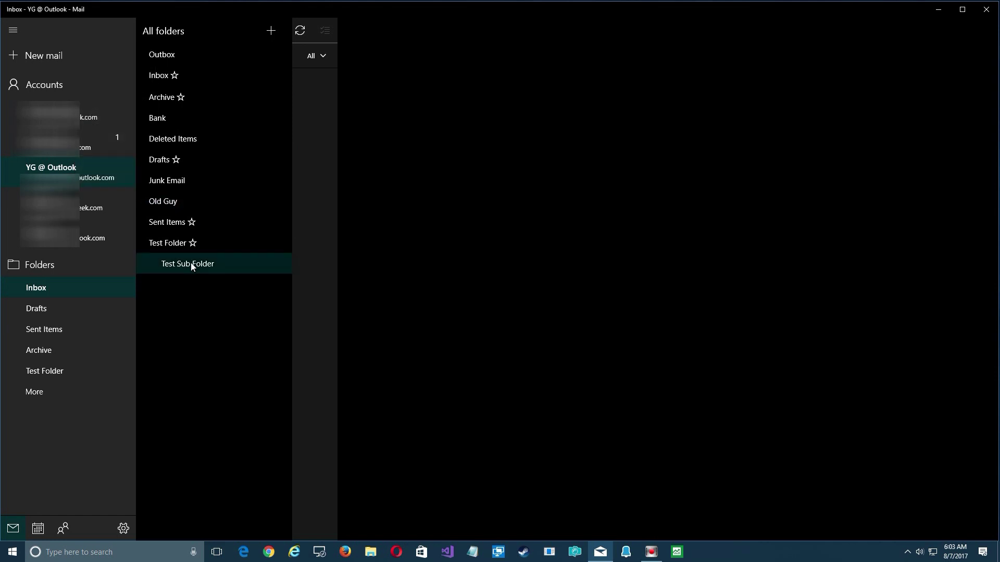
right_click(191, 263)
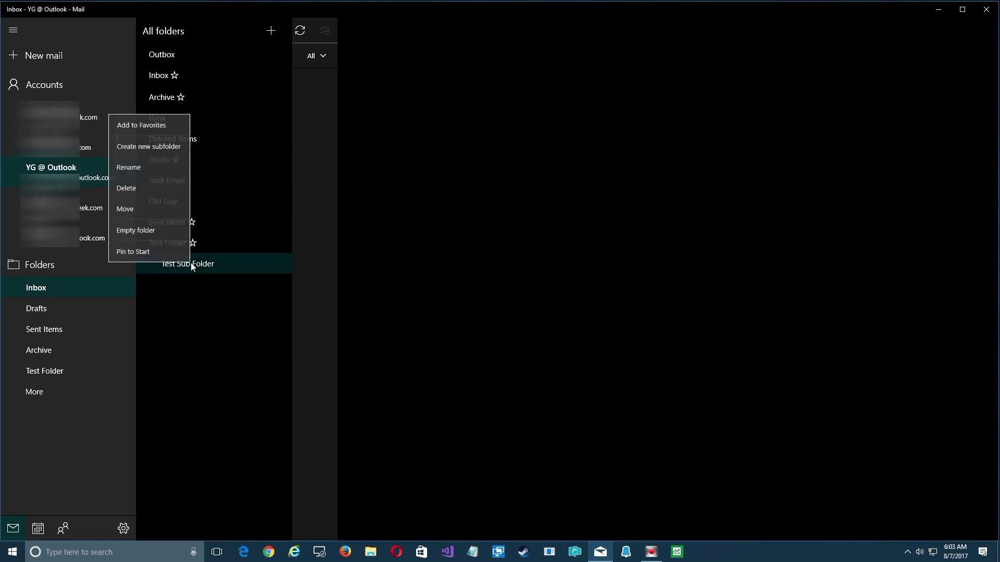
click(133, 205)
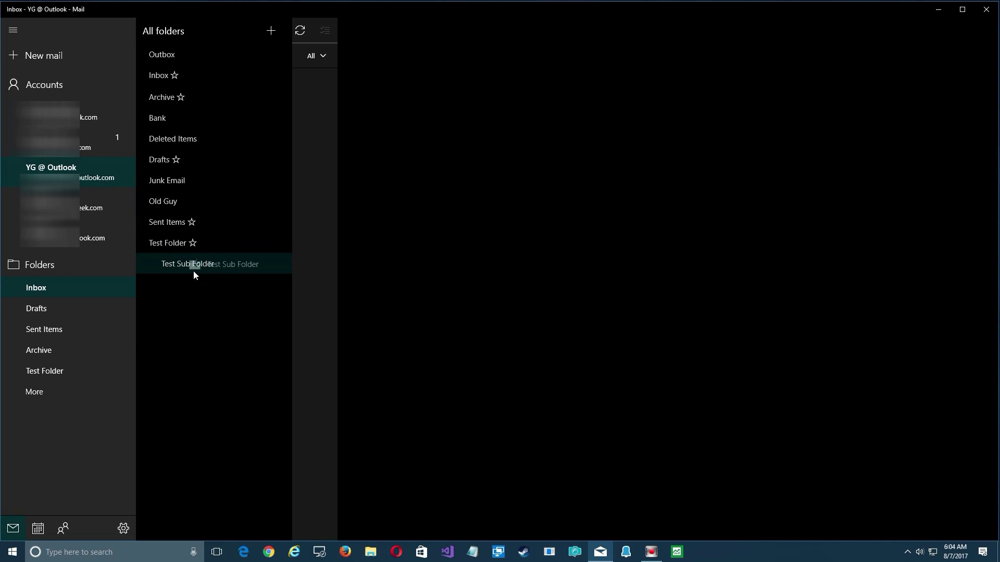
drag(222, 265, 129, 130)
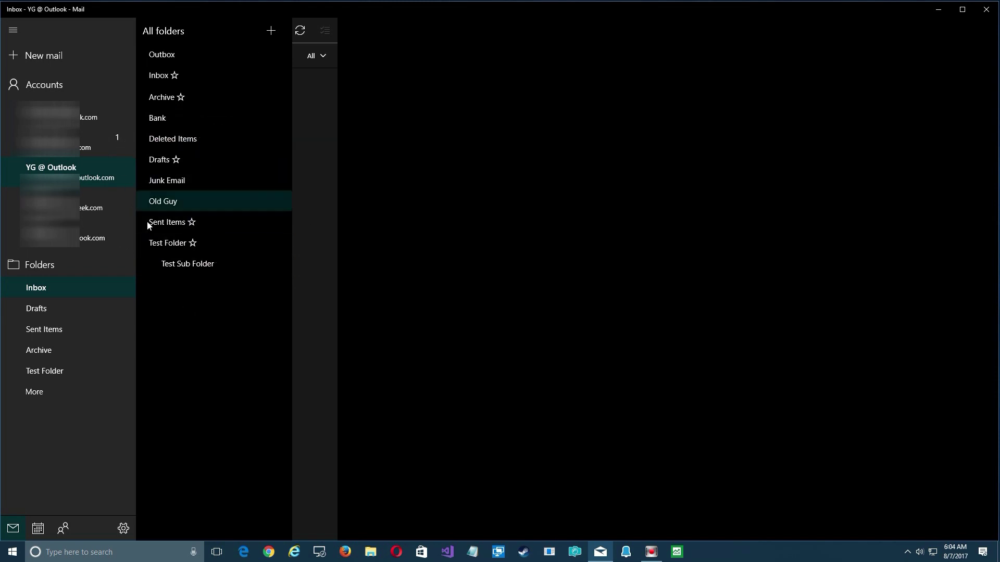
Move Test Sub Folder out of Test Folder and into the Bank folder.
right_click(204, 265)
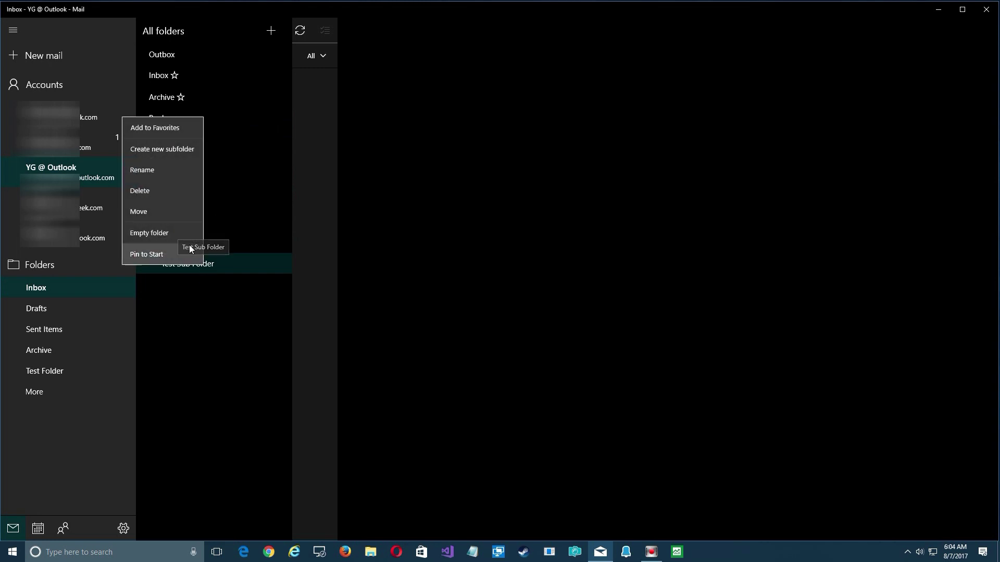
click(147, 211)
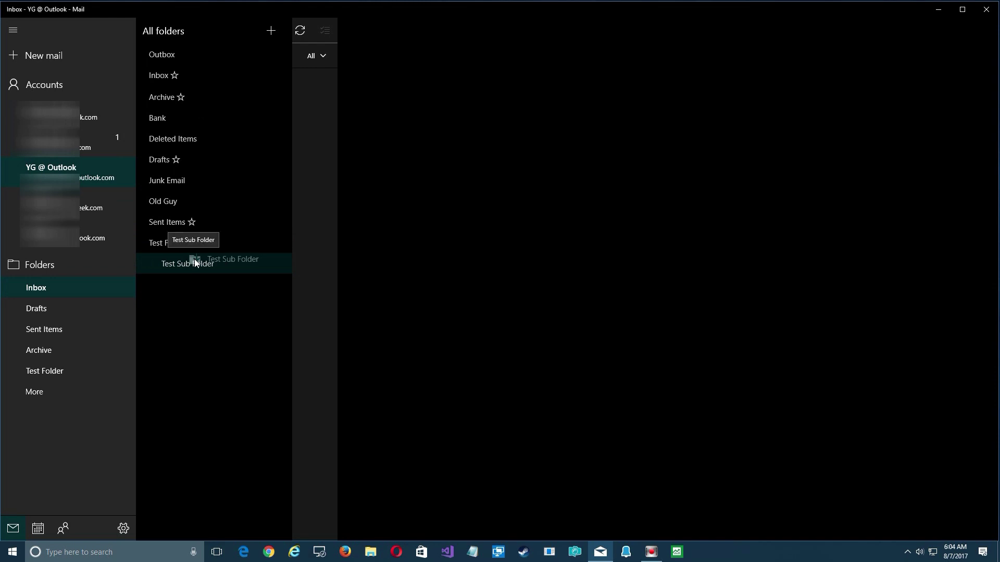
click(157, 123)
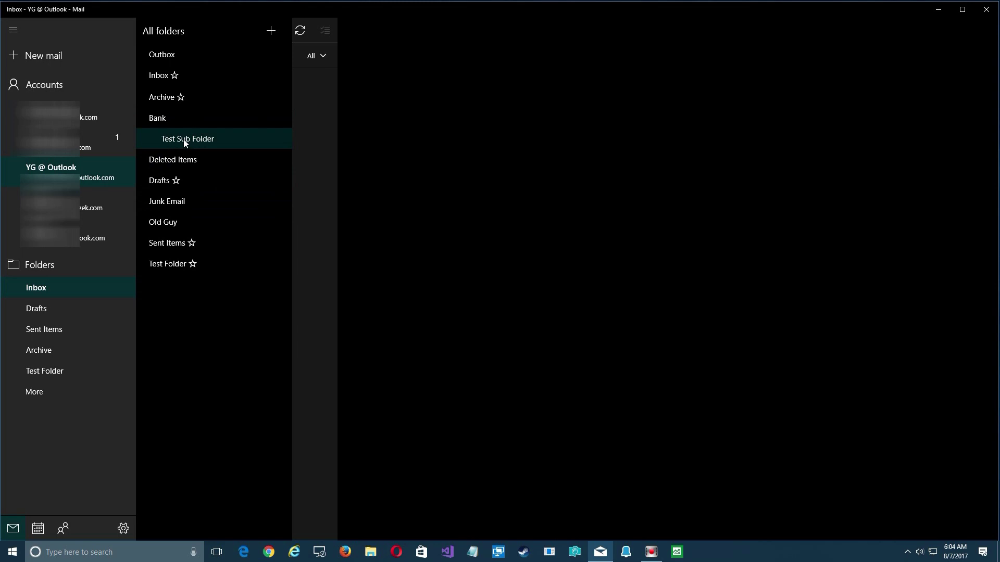
Move Test Sub Folder from the Bank folder back into Test Folder.
right_click(184, 139)
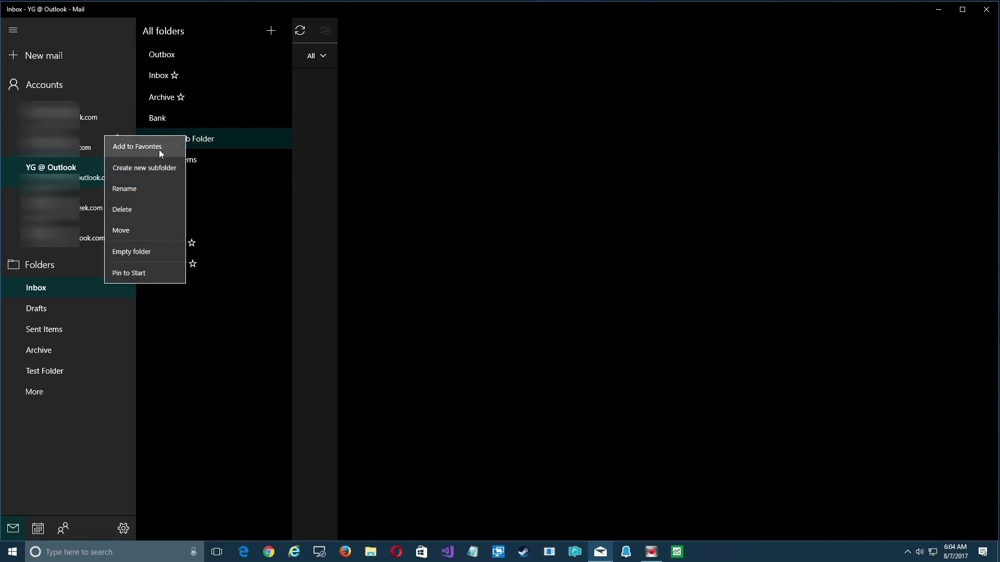
click(129, 227)
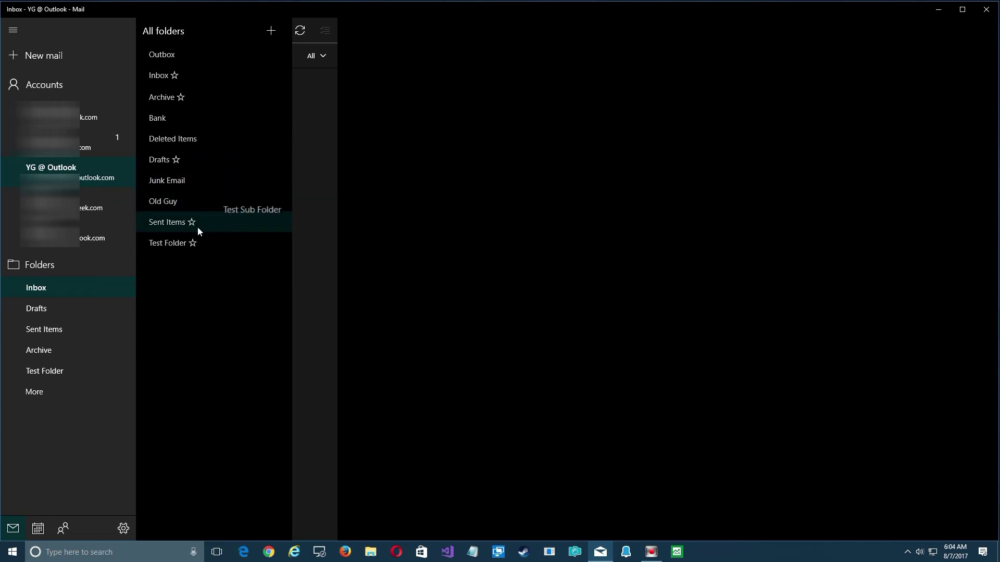
click(170, 244)
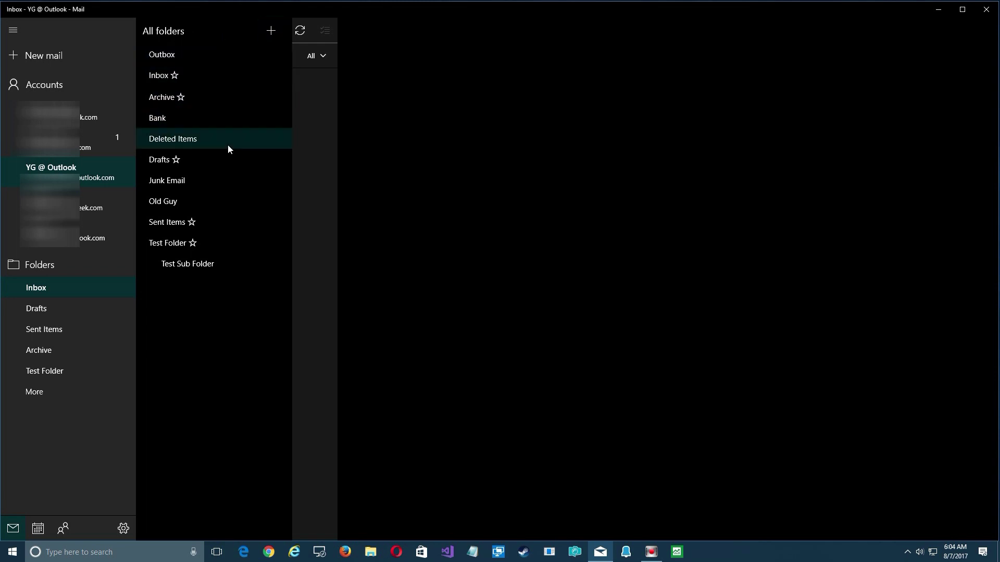
Try to create a second top-level folder named Bank.
click(271, 31)
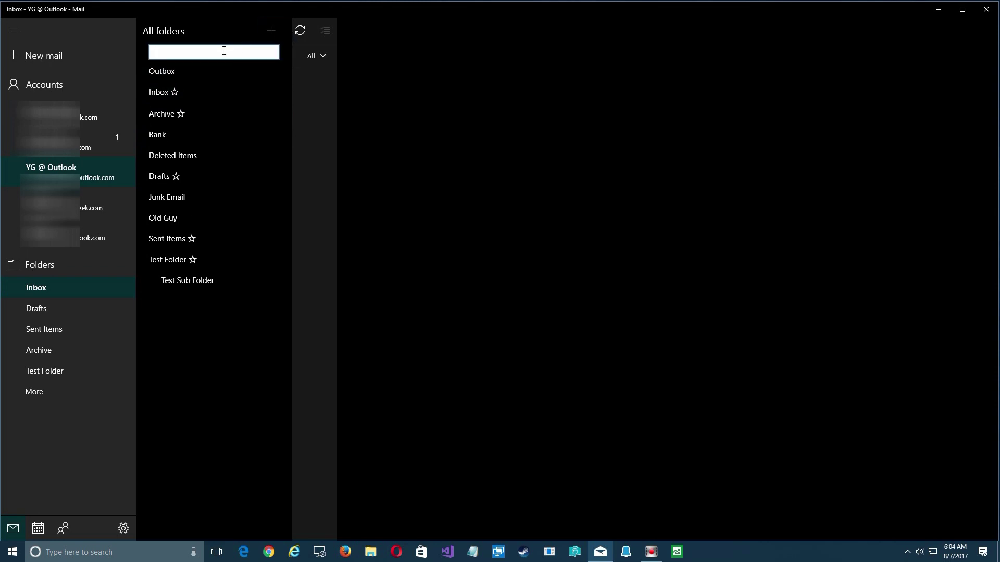
text(Bank)
key(Return)
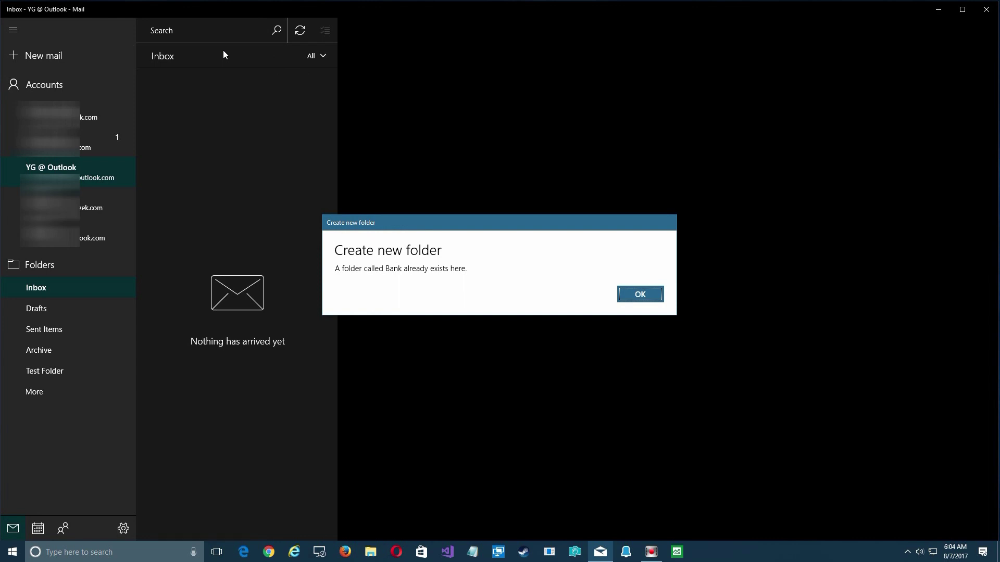
click(640, 293)
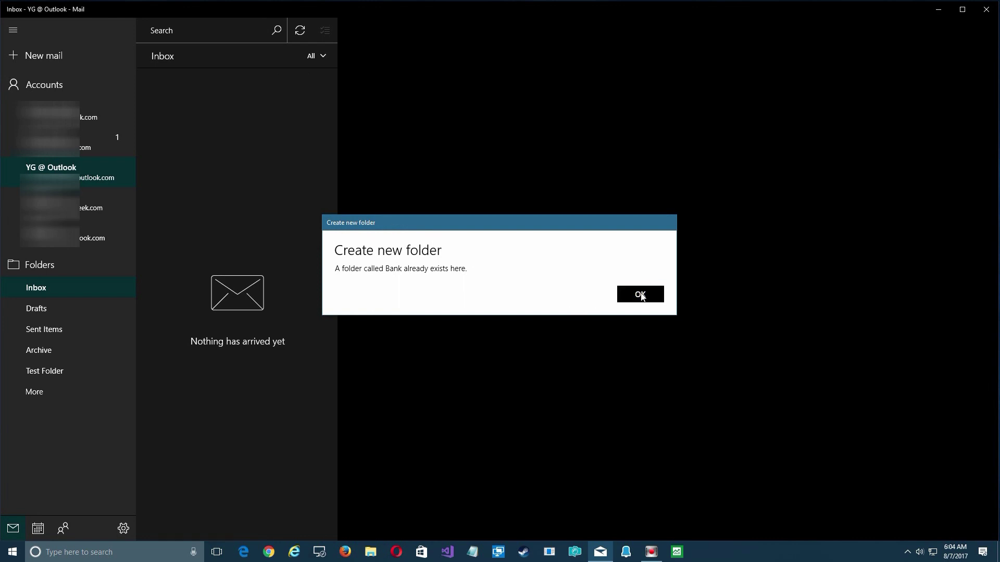
Delete Test Folder together with its subfolder, confirming the move to Deleted Items.
click(35, 270)
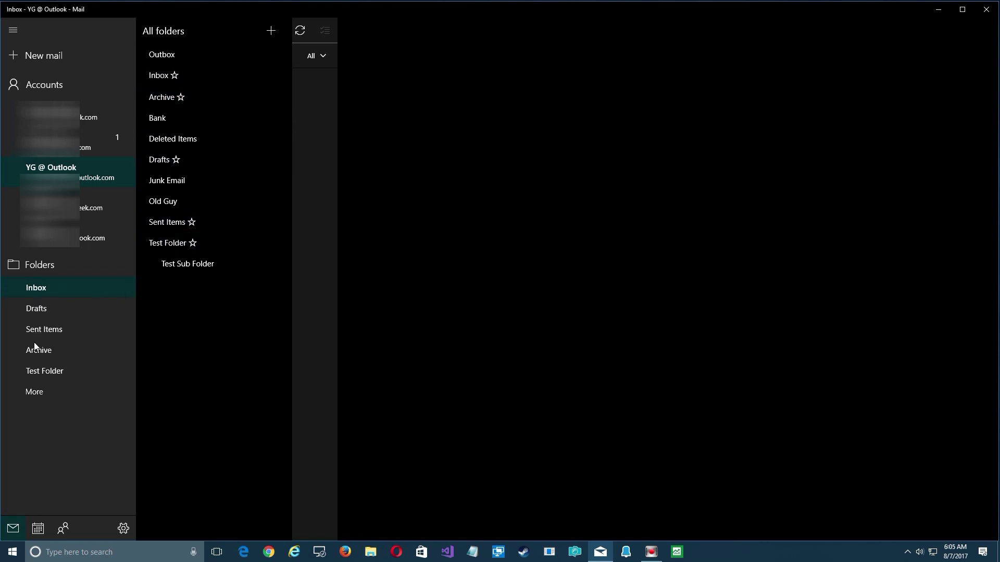
right_click(182, 246)
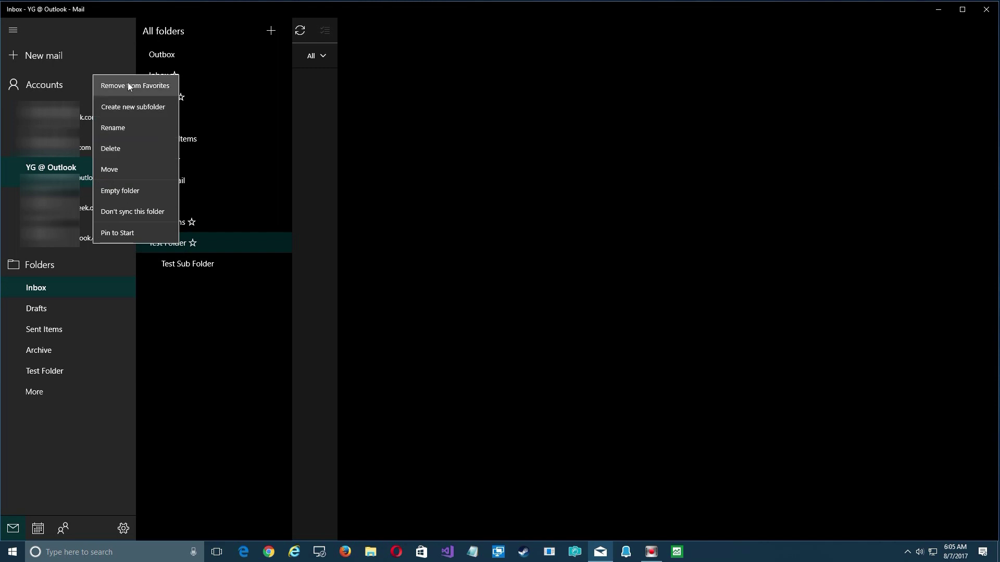
click(112, 151)
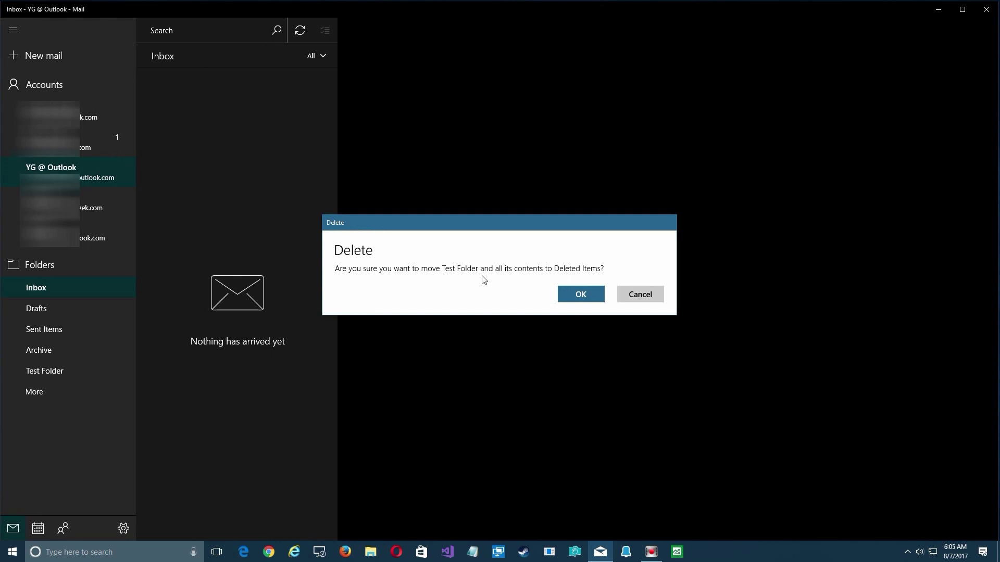
click(600, 296)
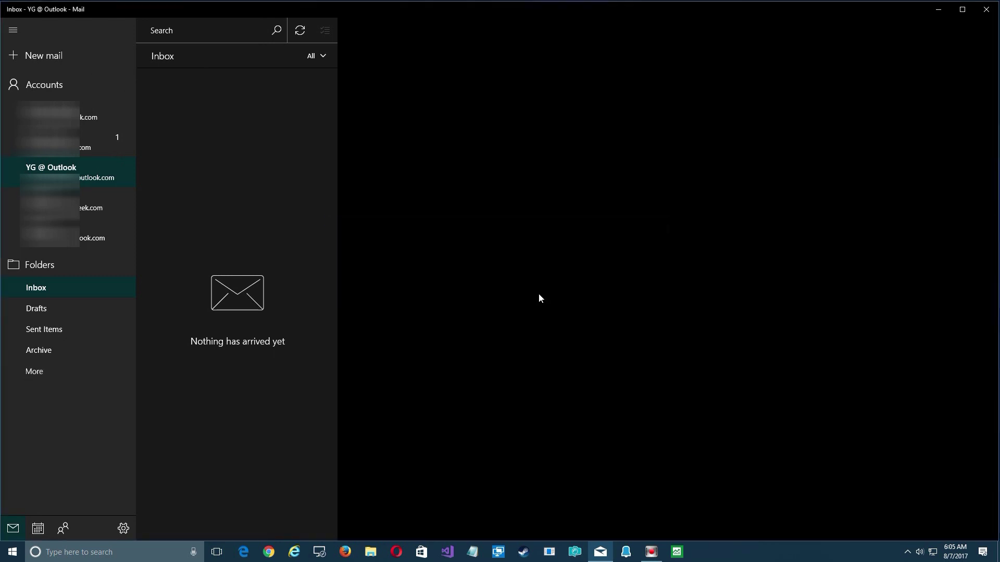
Permanently delete Test Folder and its contents from Deleted Items, and bring up the full folder list again.
click(59, 270)
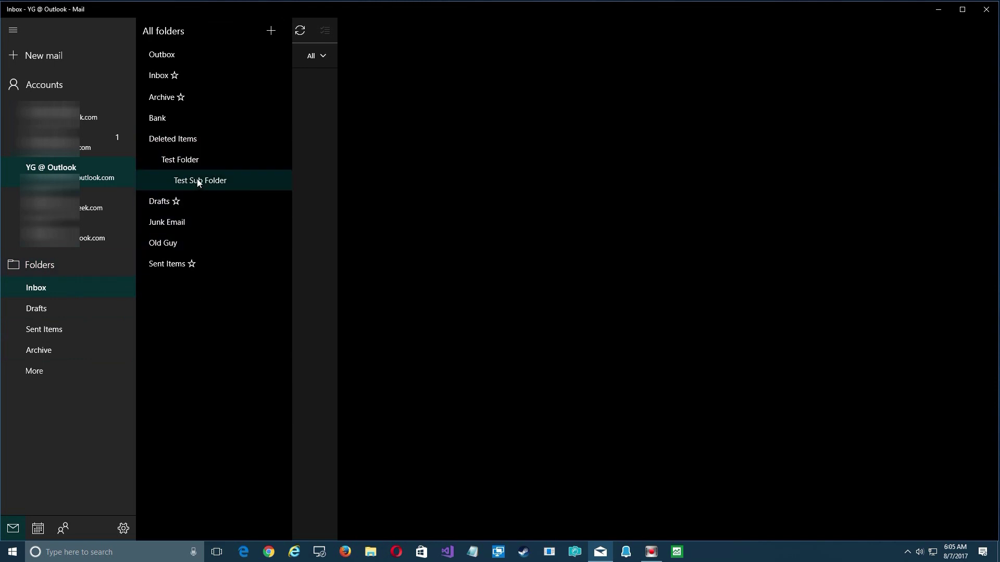
right_click(166, 159)
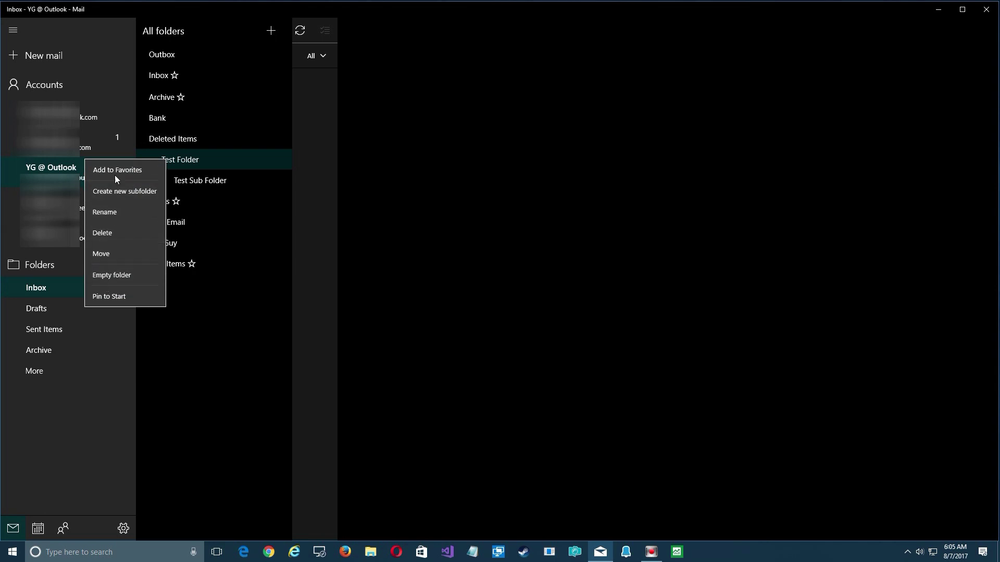
click(108, 231)
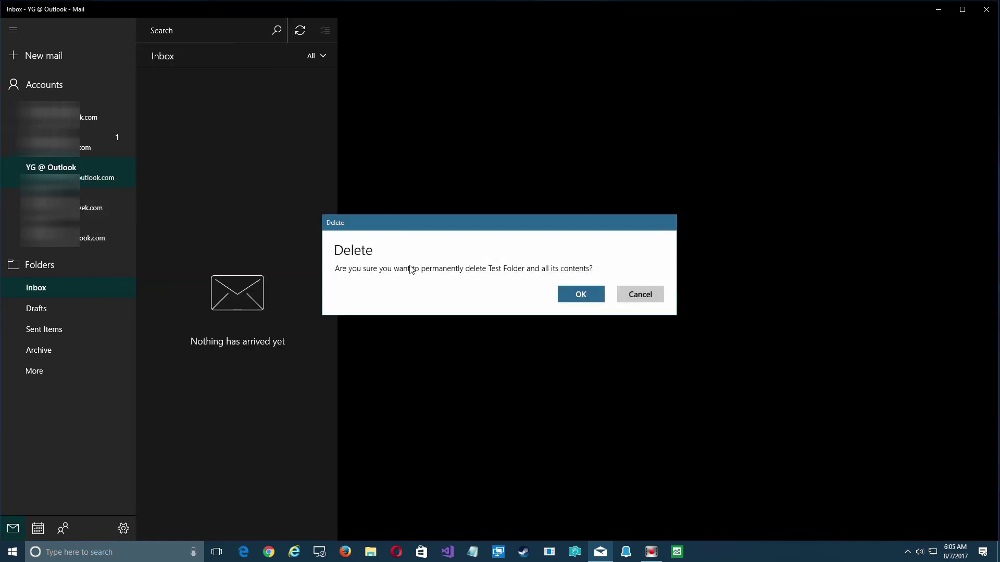
click(581, 295)
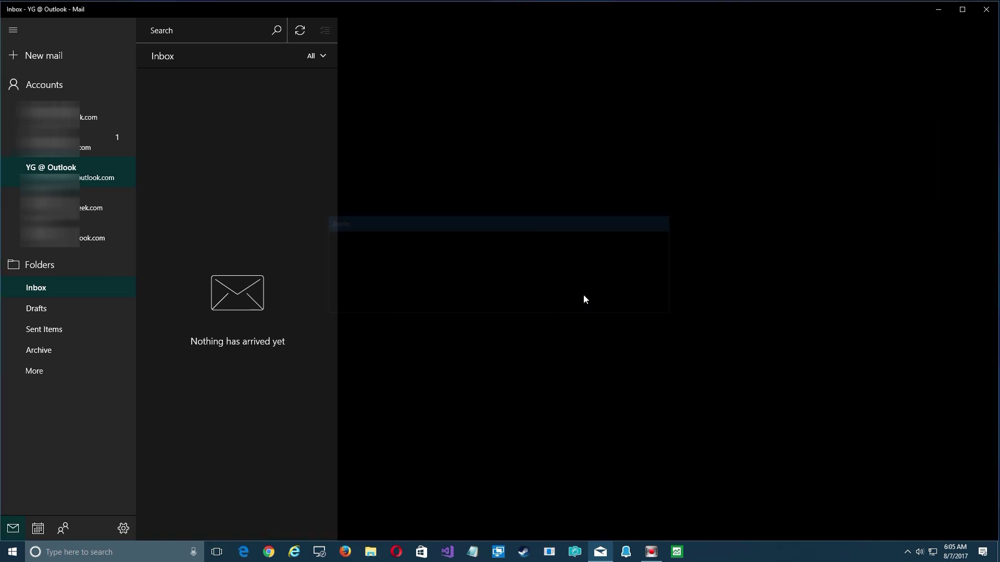
click(51, 265)
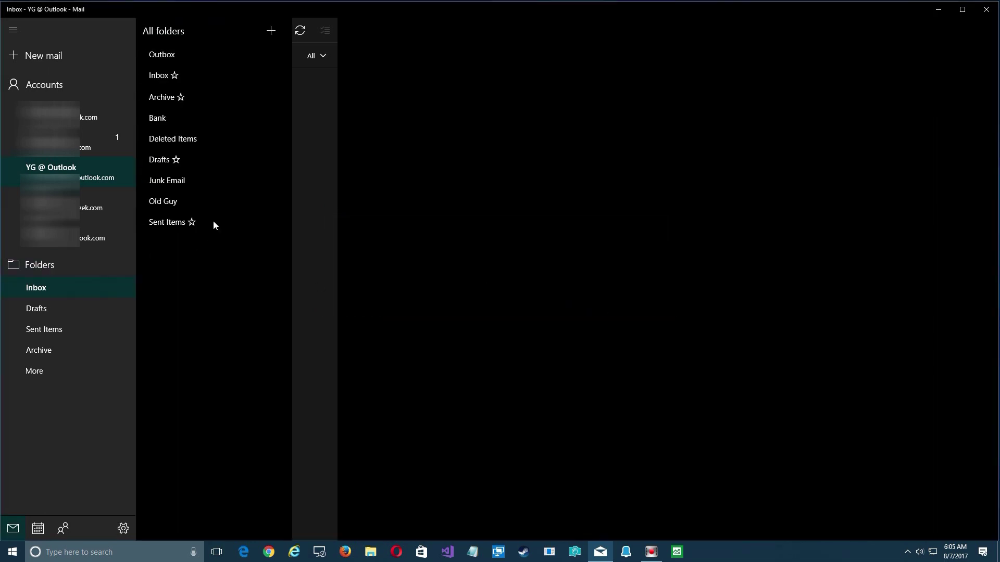
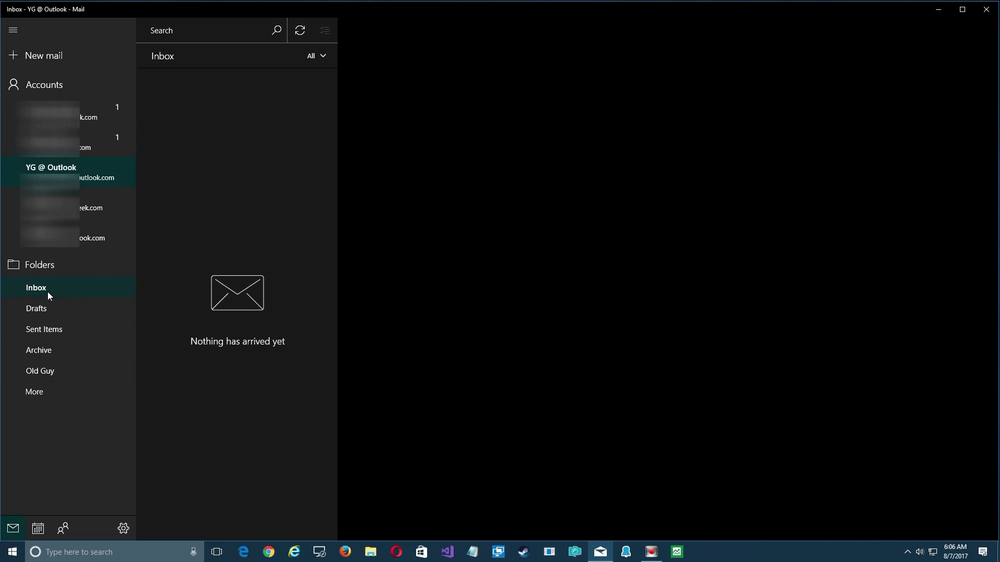
click(29, 269)
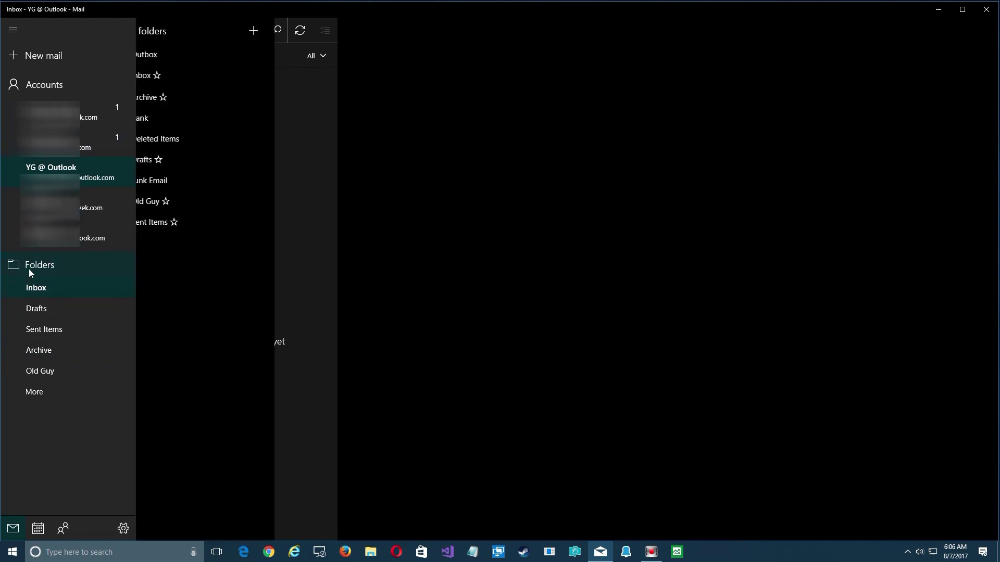
right_click(155, 162)
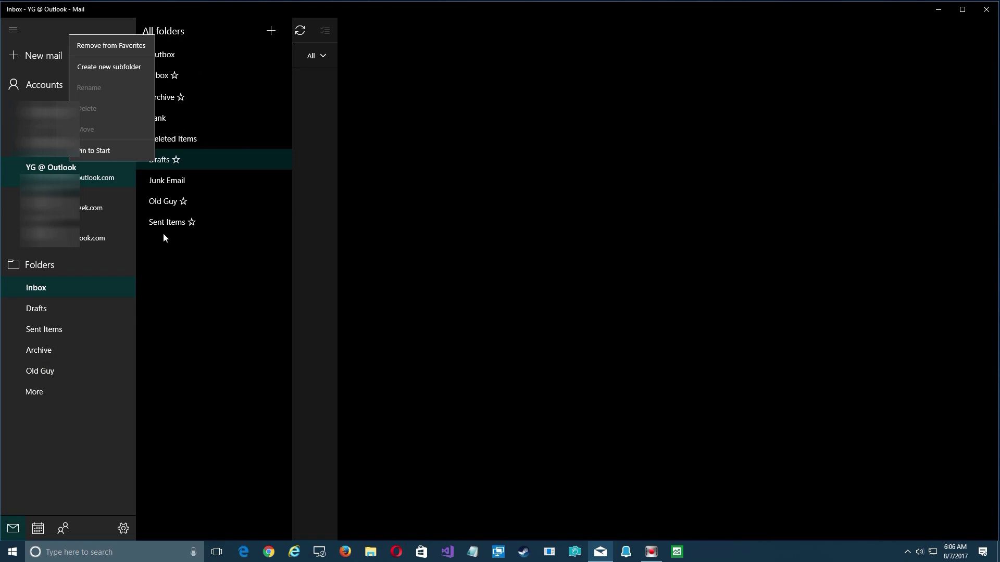
click(195, 223)
click(192, 225)
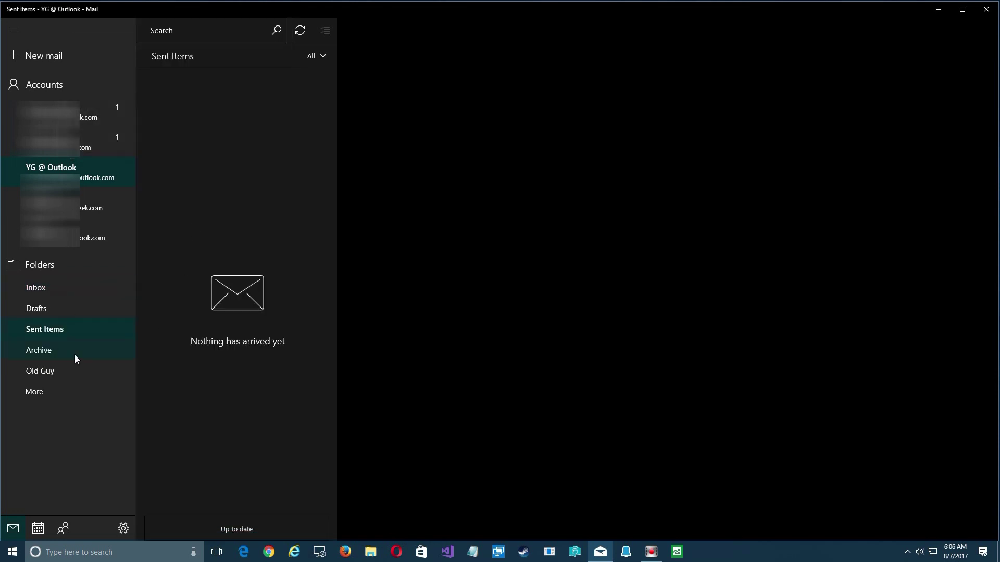
Remove Sent Items from the favorites in the full folder list and add it back.
click(44, 266)
right_click(183, 223)
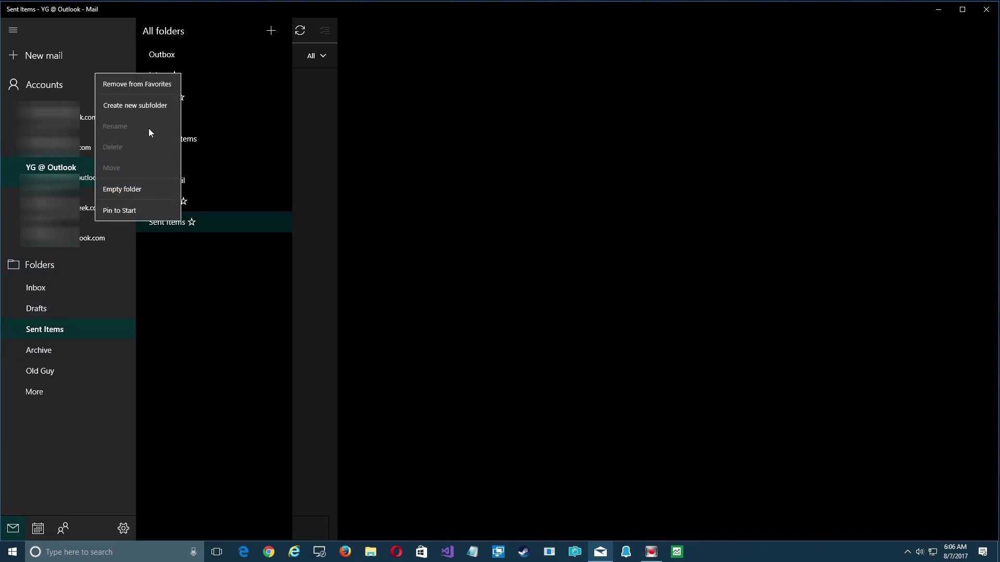
click(133, 88)
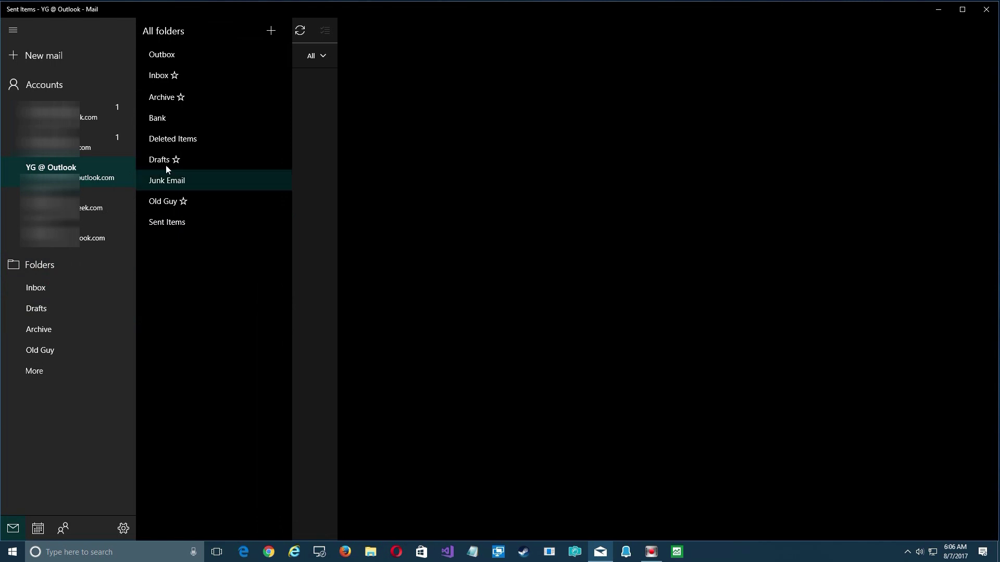
right_click(160, 225)
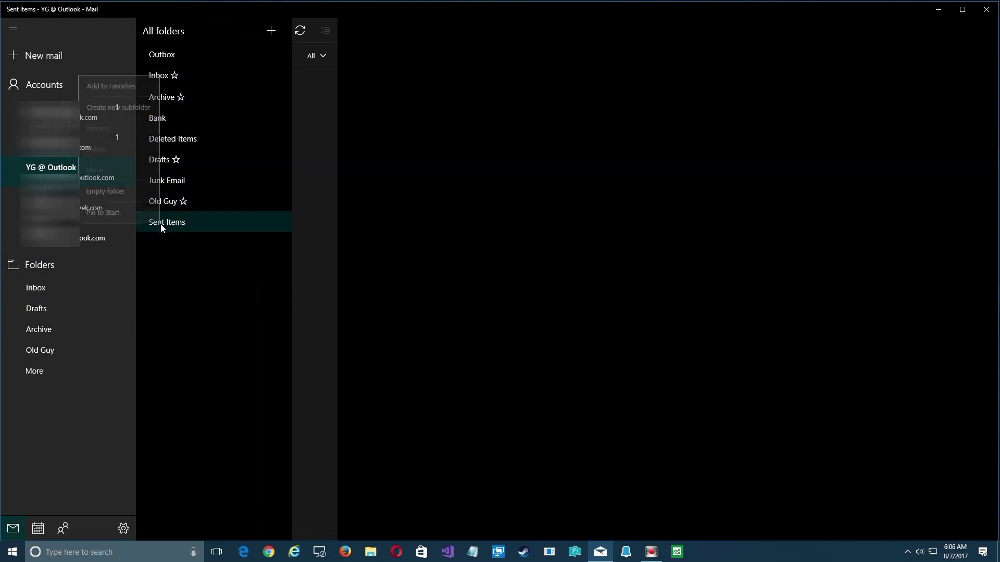
click(113, 87)
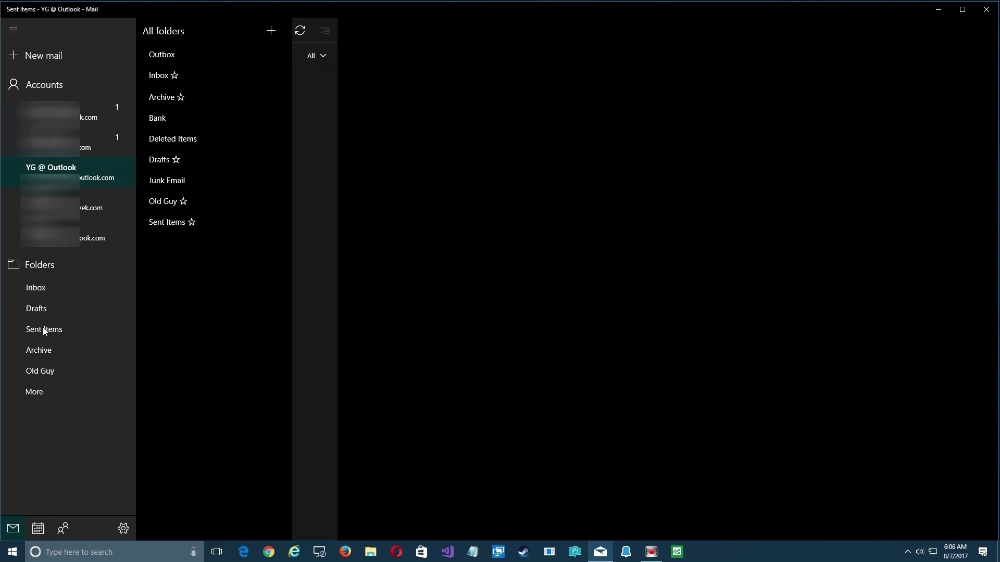
Remove Drafts from the favorites and add Deleted Items to them.
right_click(179, 160)
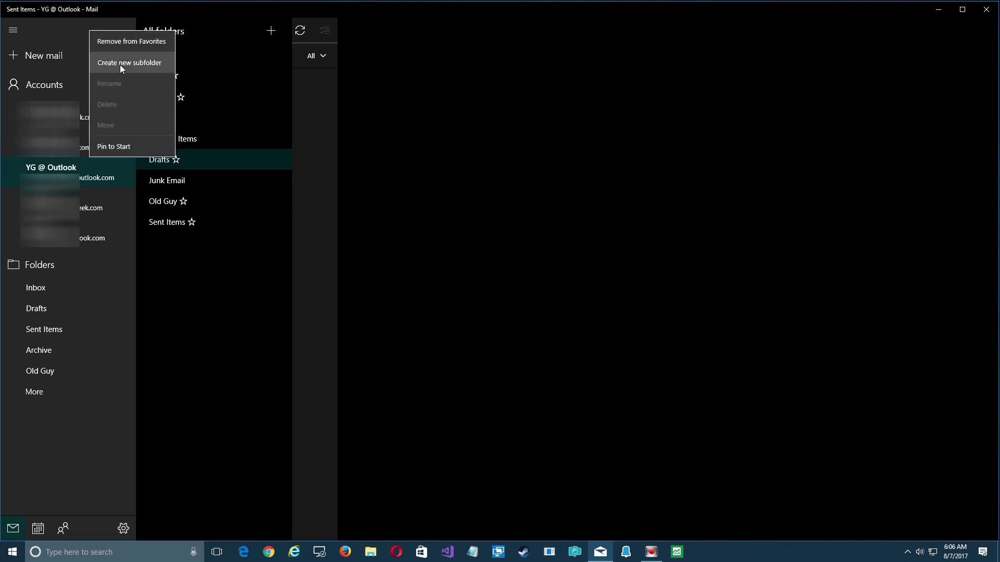
click(122, 41)
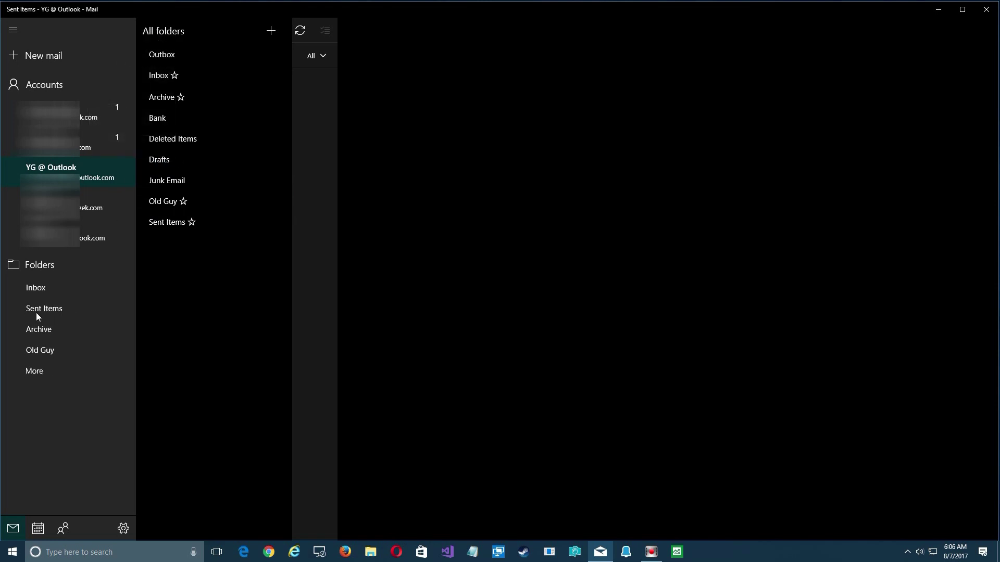
right_click(176, 136)
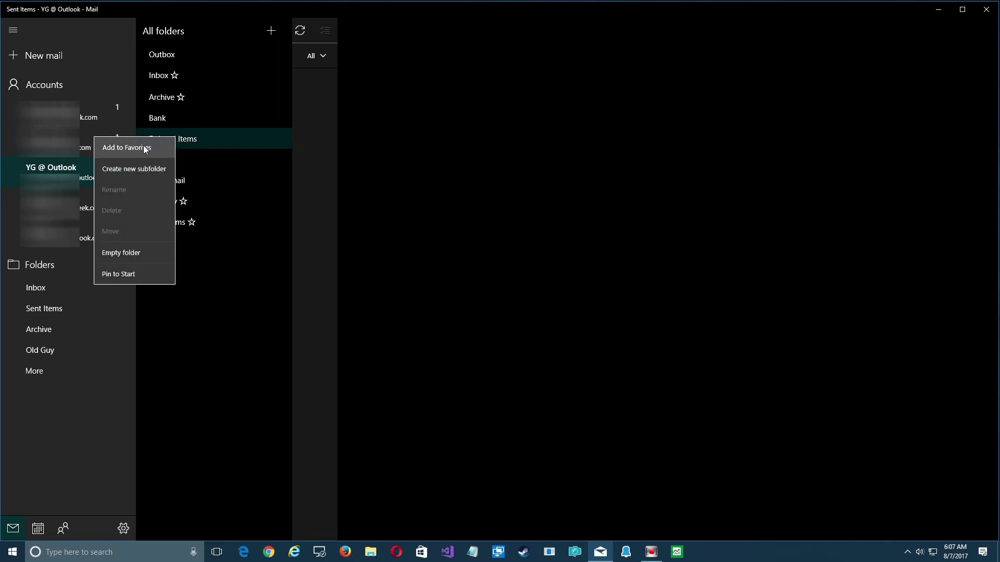
click(154, 147)
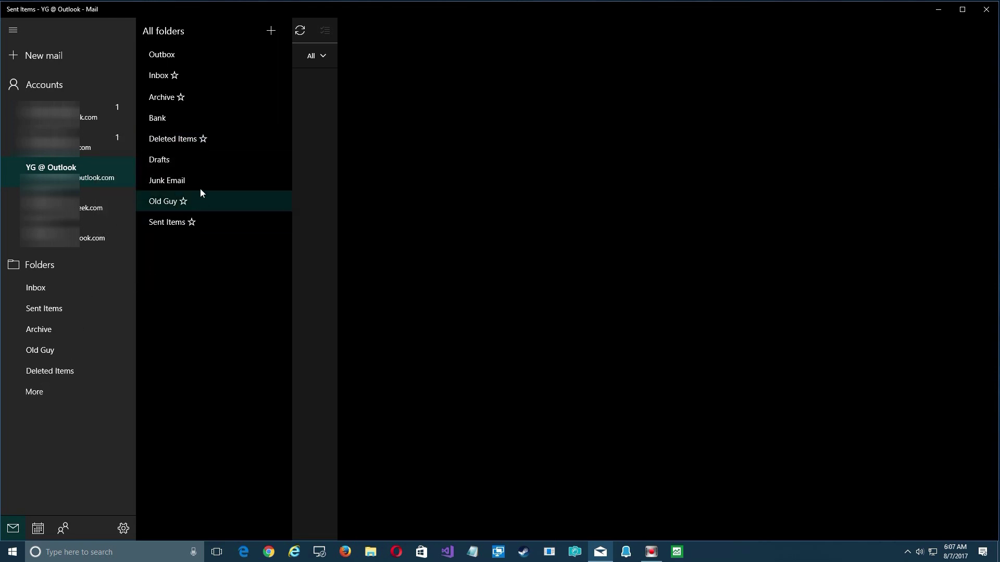
Add Drafts back to the favorites and remove Deleted Items from them.
right_click(162, 163)
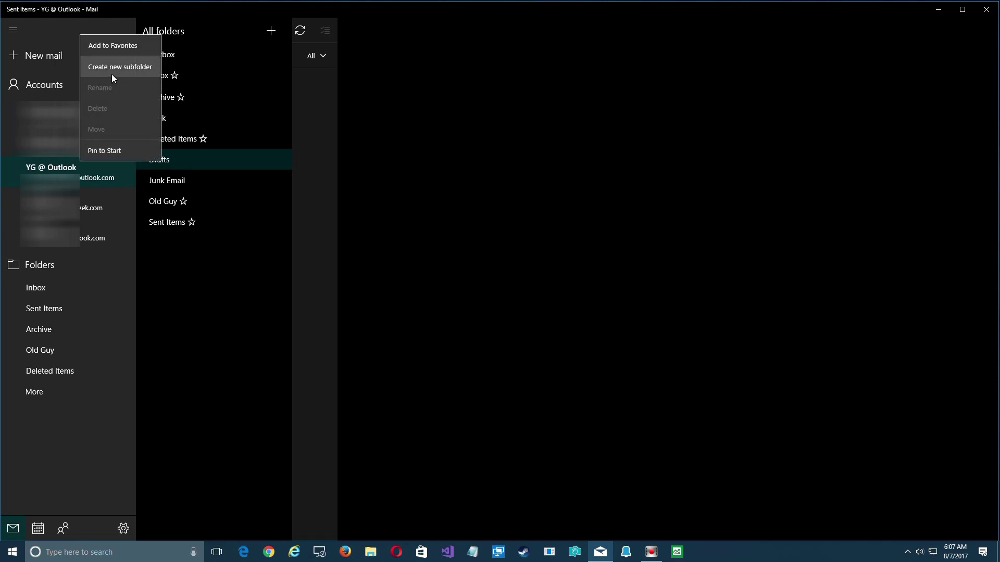
click(111, 45)
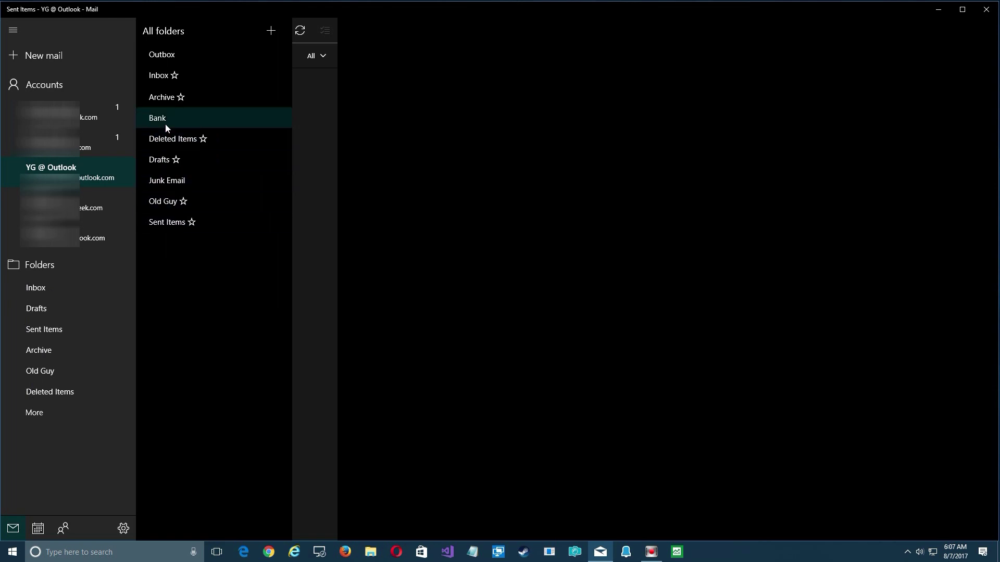
right_click(197, 138)
click(166, 149)
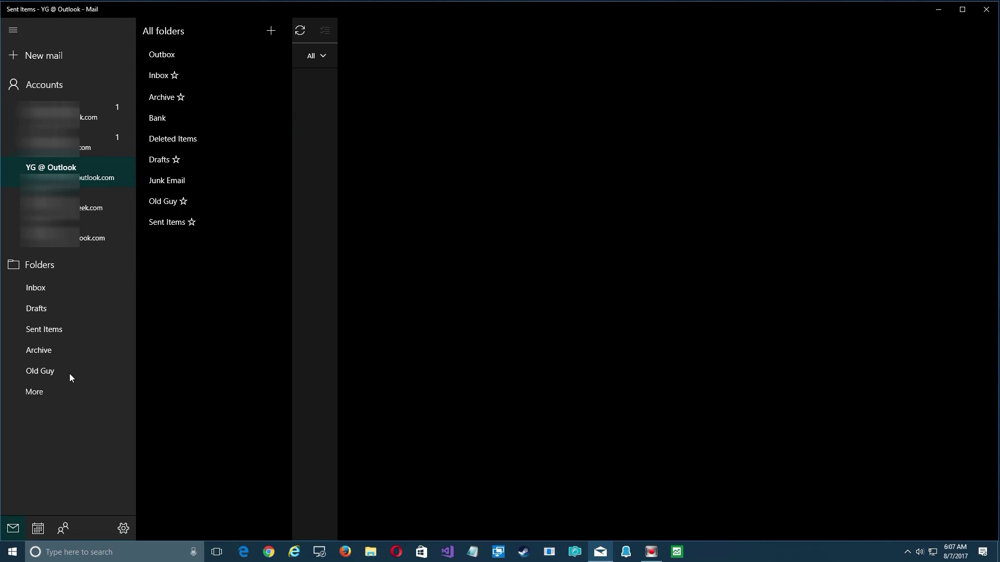
Add the Bank and Junk Email folders to the favorites.
right_click(157, 122)
click(138, 137)
right_click(162, 182)
click(121, 43)
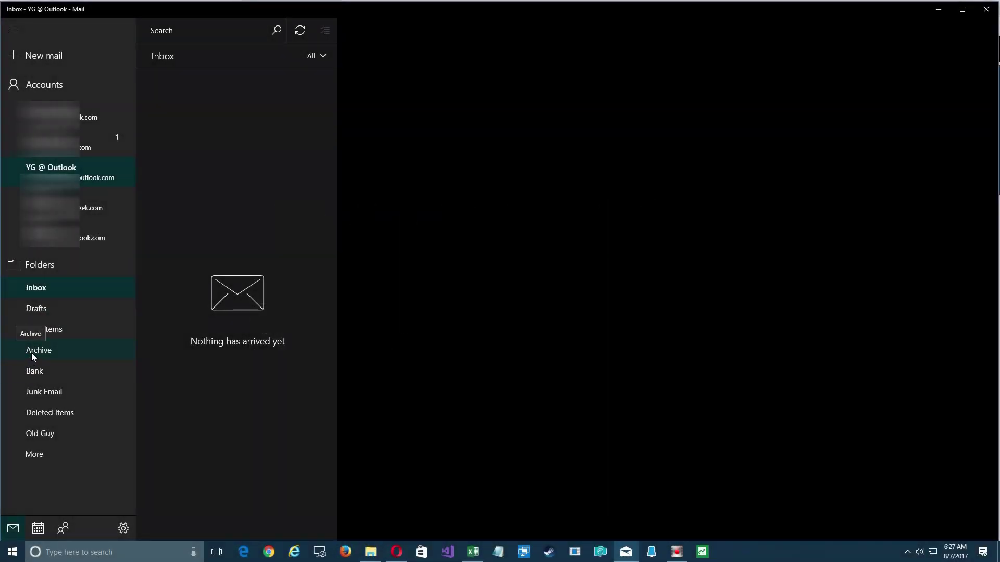
Compare the account's full folder list with the one in Outlook Mail in the Opera browser, and return to the Mail app.
click(51, 266)
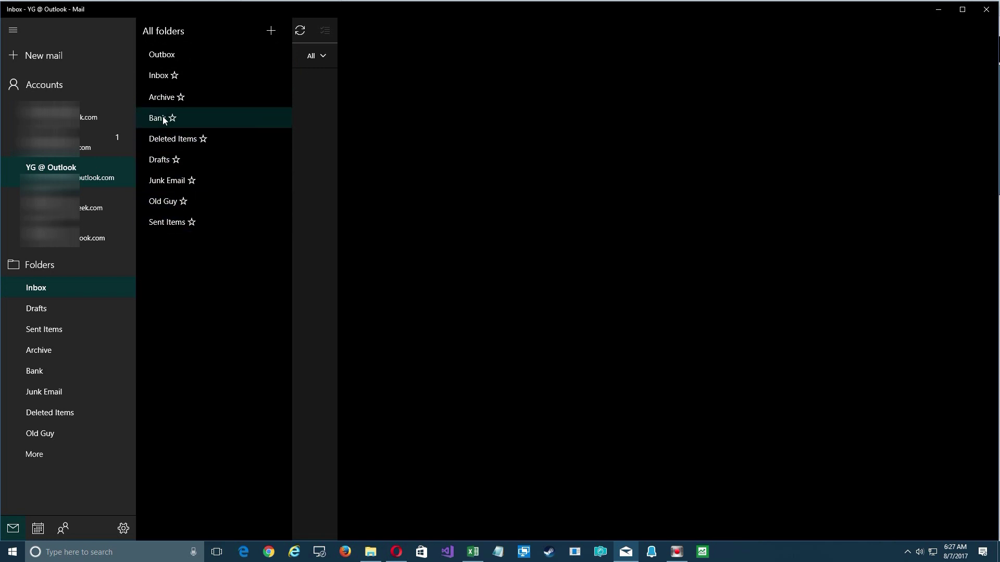
click(395, 553)
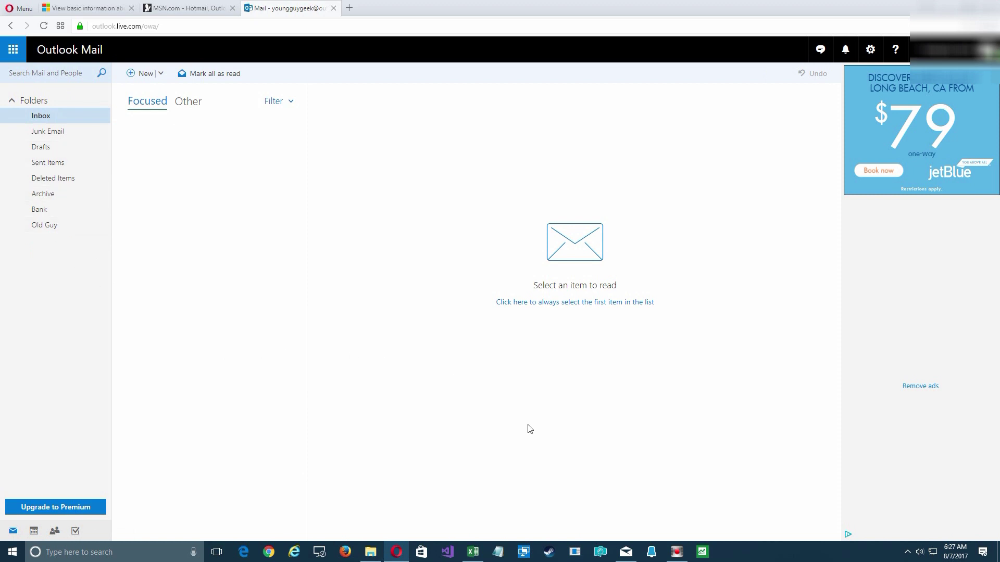
click(625, 553)
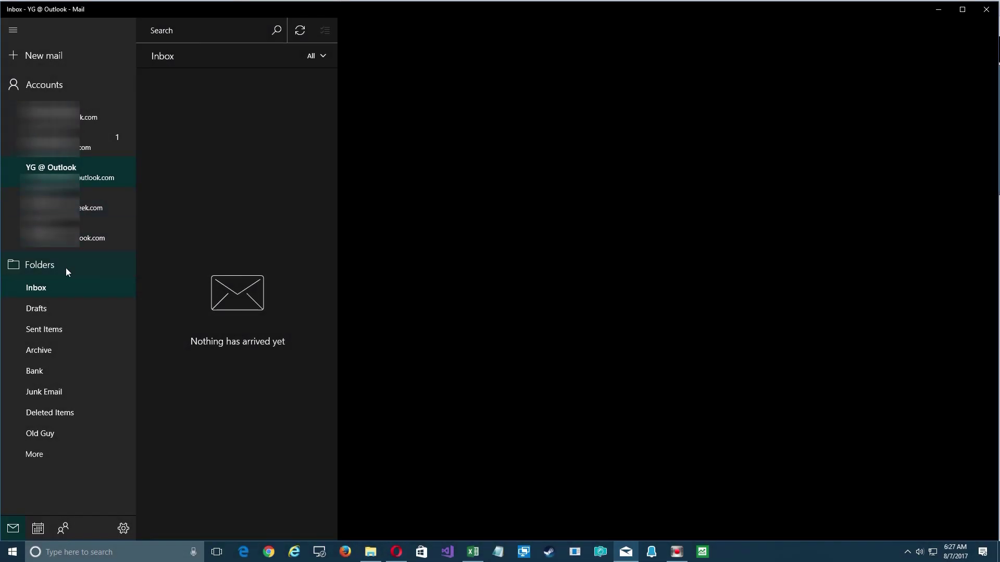
Create a new top-level folder named Test Folder in the account's full folder list.
click(54, 263)
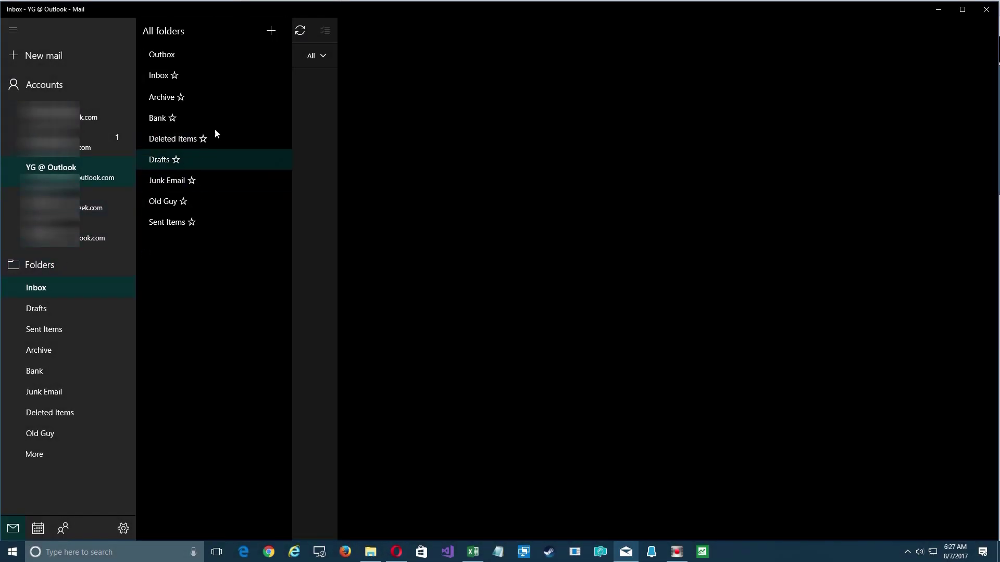
click(271, 34)
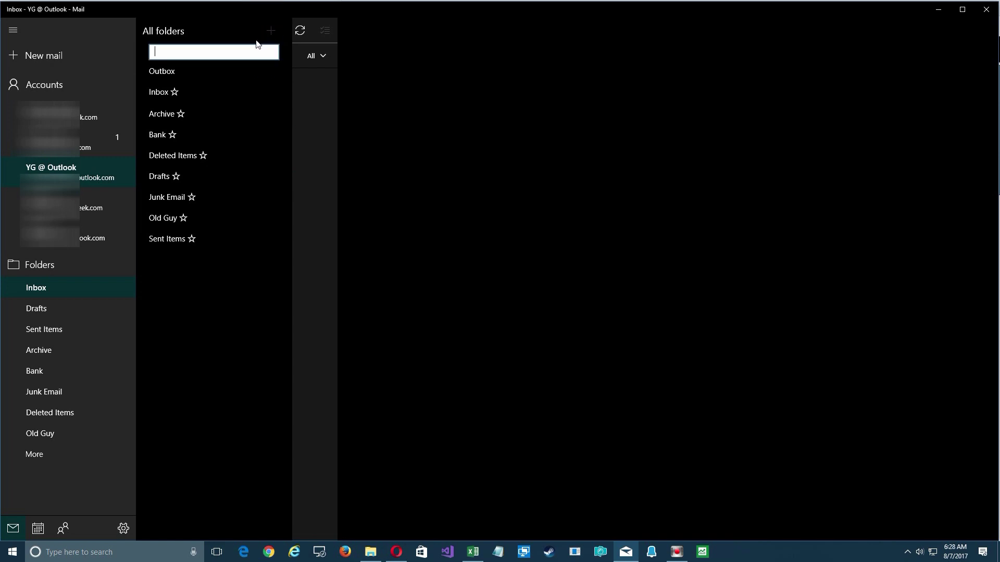
text(Test Folder)
key(Return)
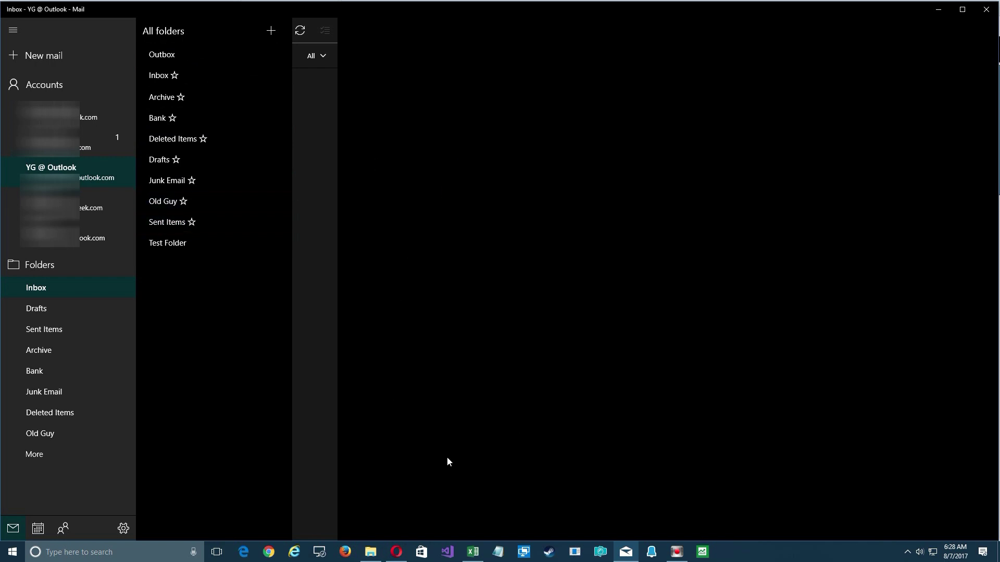
Switch to Outlook Mail in the Opera browser and move Test Folder into Old Guy as a subfolder.
click(396, 552)
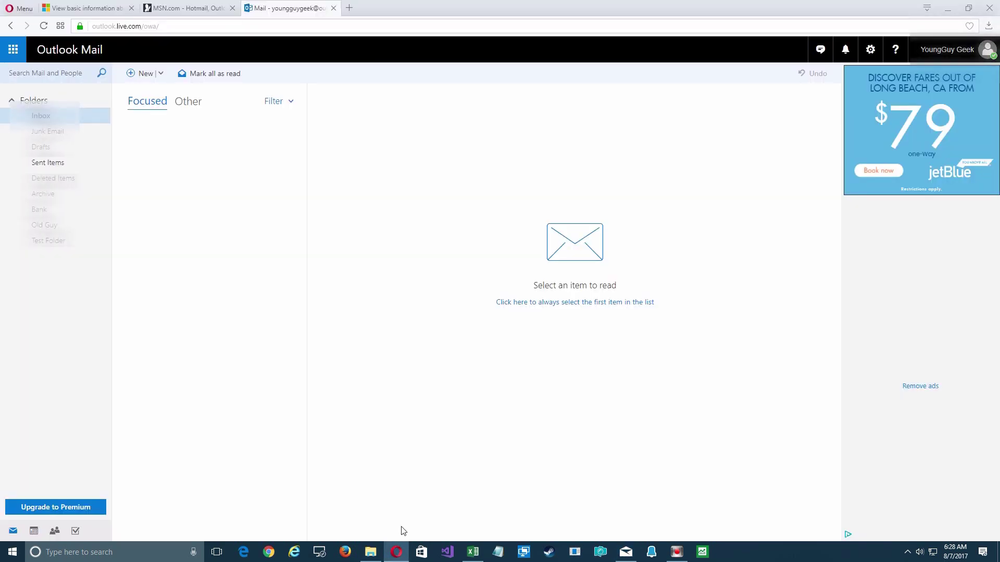
right_click(45, 243)
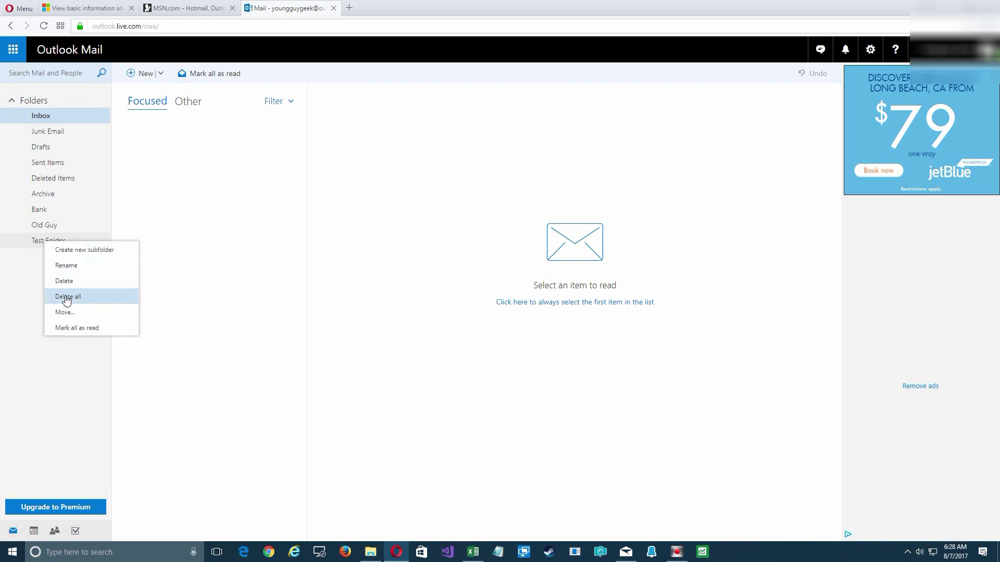
click(35, 246)
drag(51, 243, 47, 229)
click(25, 225)
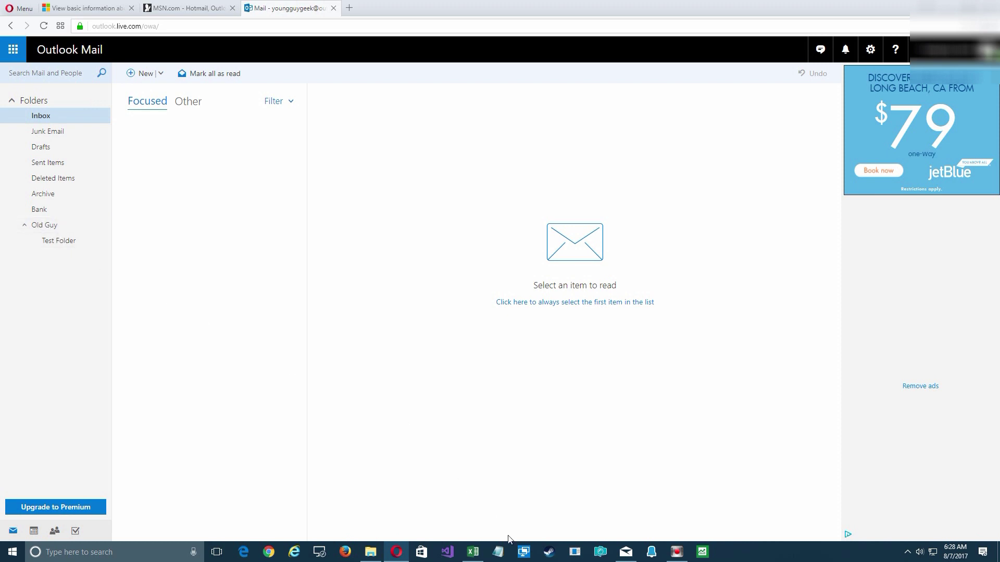
Switch back to the Mail app and try to move Test Folder from its place under Old Guy in the full folder list.
click(621, 554)
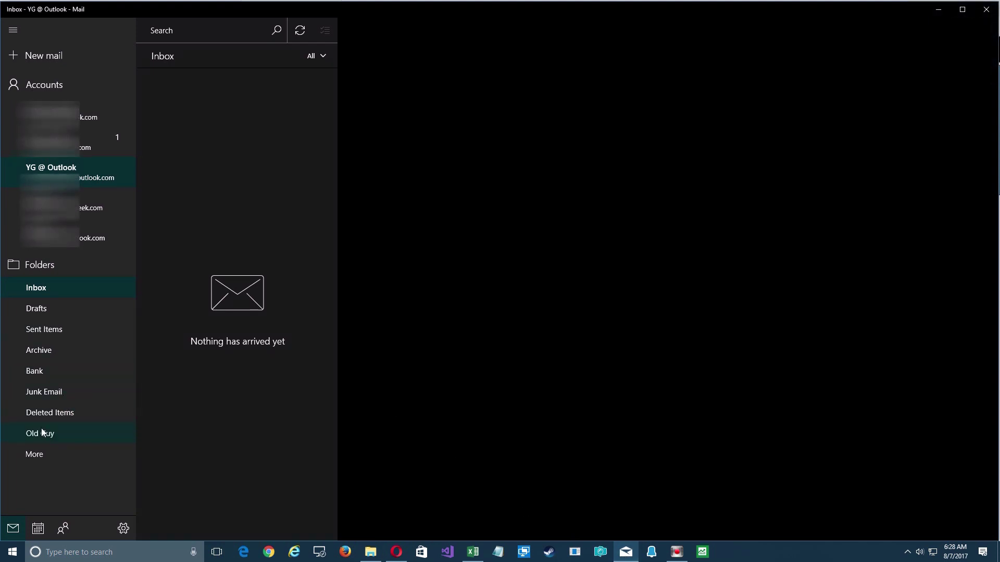
click(46, 267)
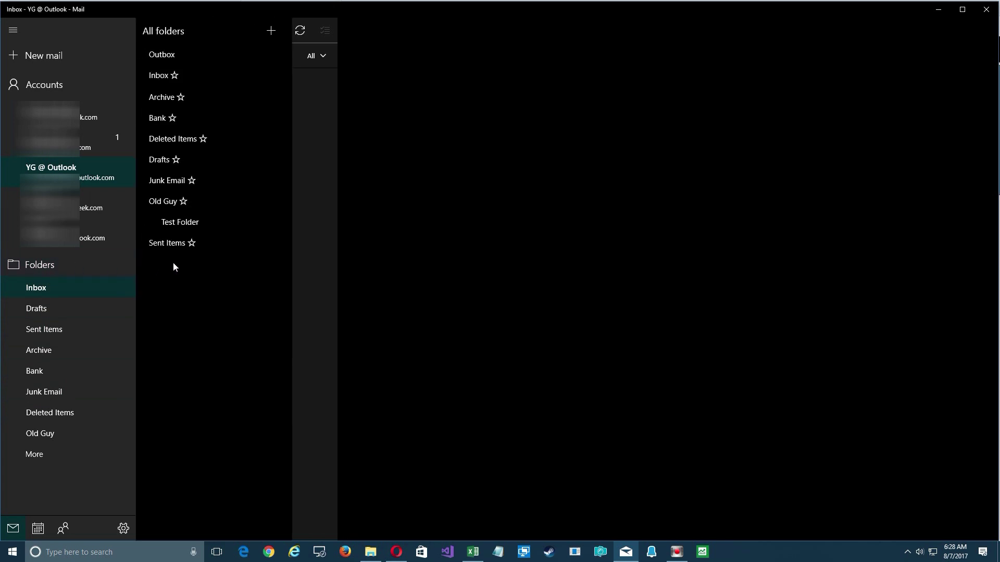
drag(178, 226, 252, 200)
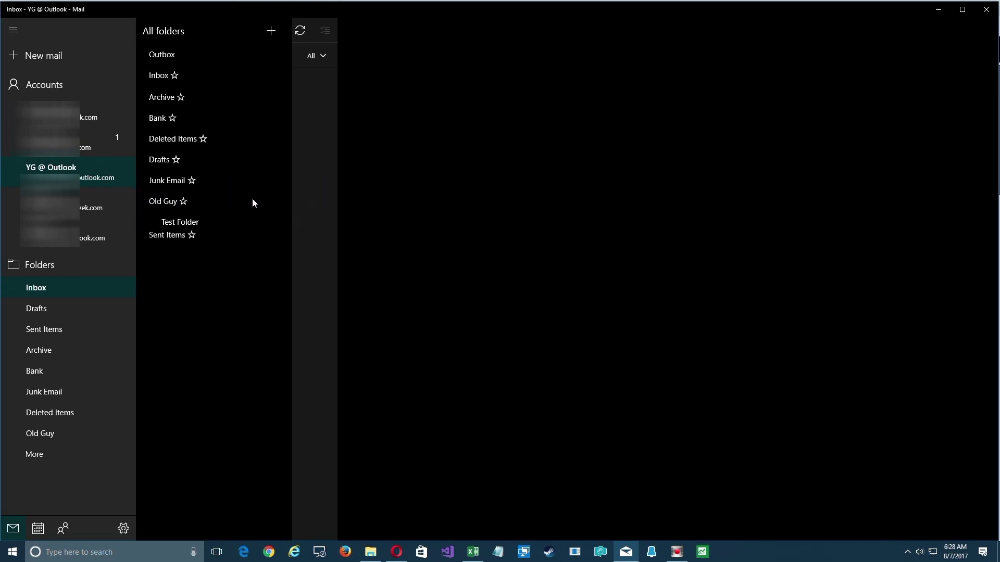
right_click(180, 223)
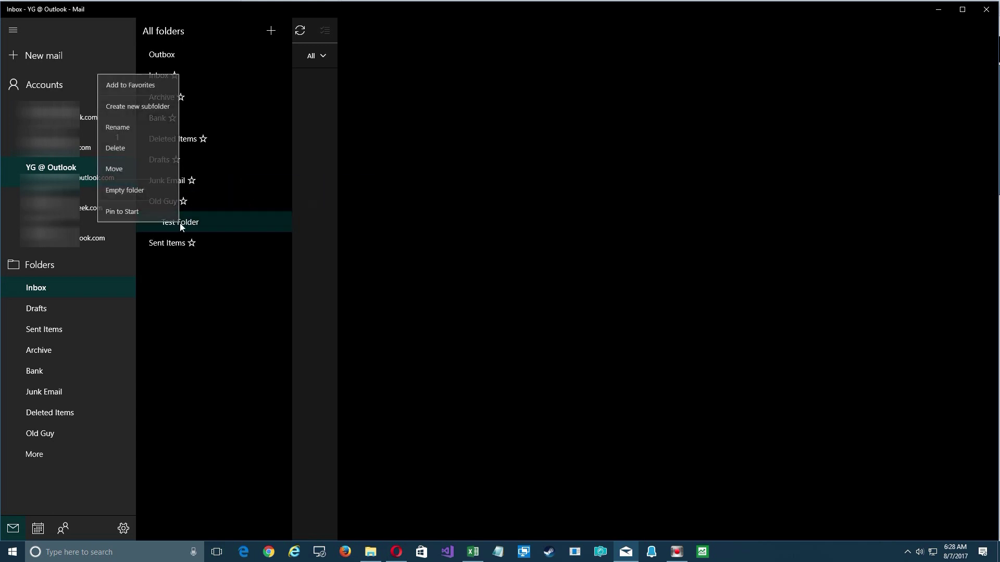
click(130, 168)
drag(218, 221, 215, 206)
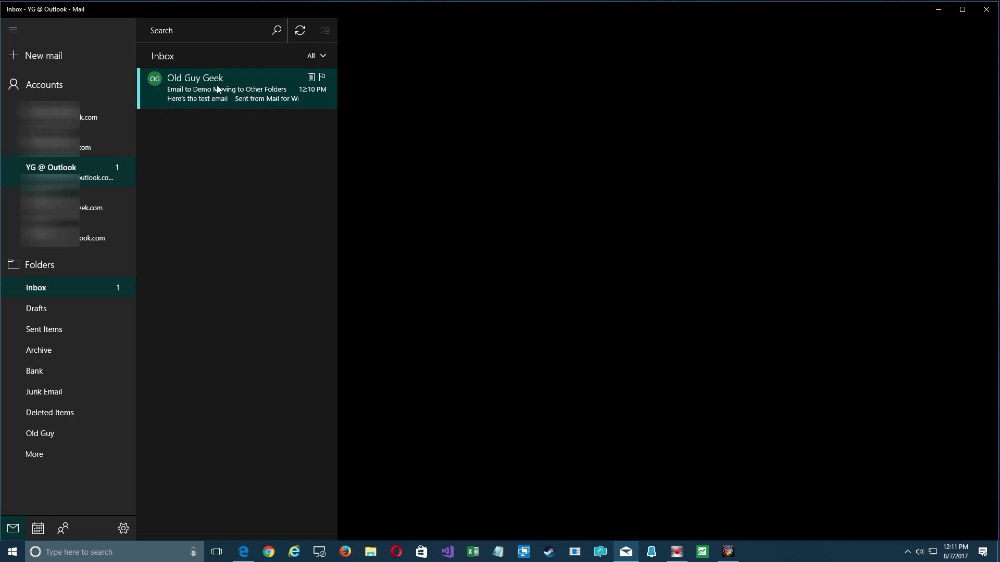
Move the message "Email to Demo Moving to Other Folders" from the Inbox to Bank and open the Bank folder.
drag(218, 90, 33, 374)
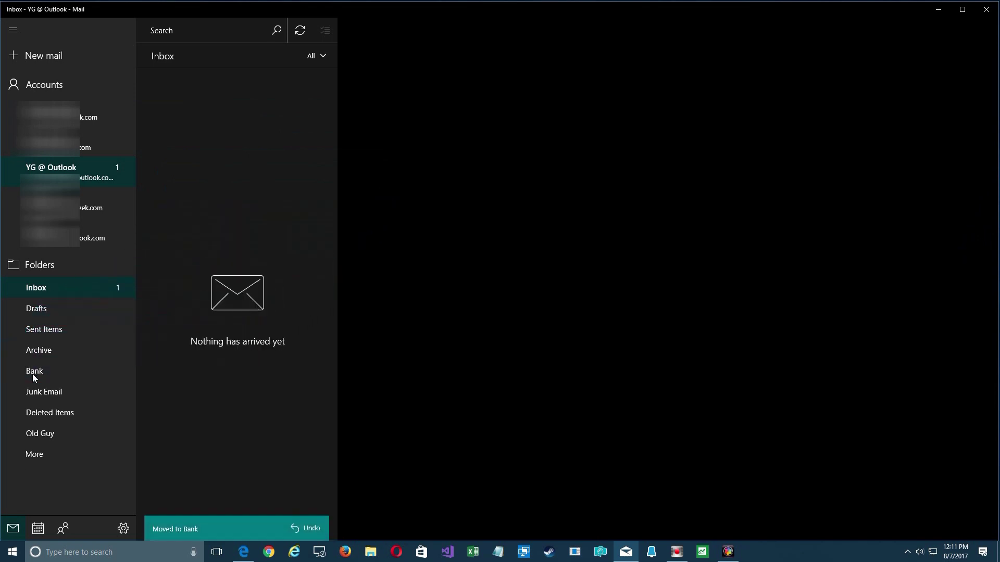
click(32, 375)
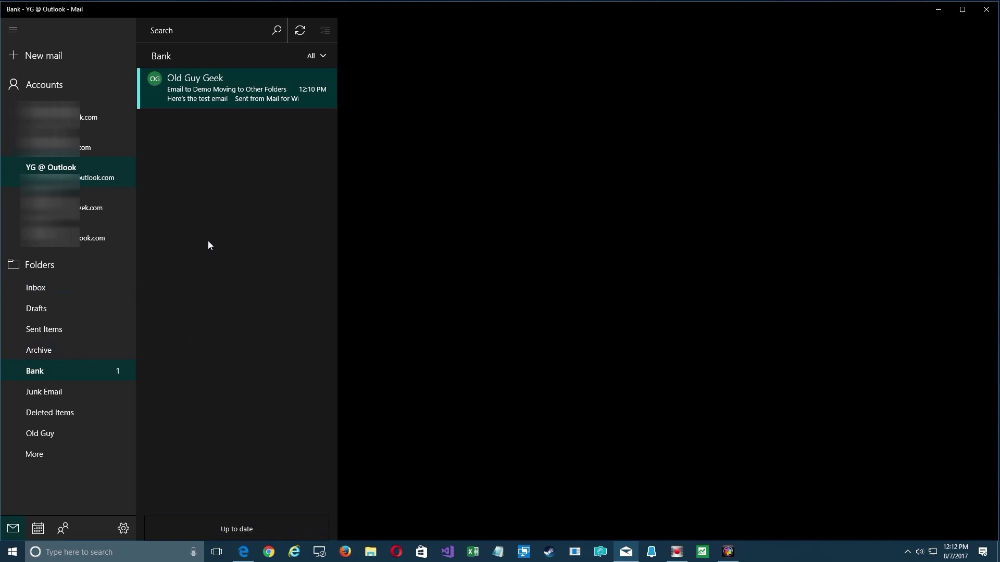
Move the demo message from Bank to Old Guy, and from there into the Test Folder subfolder.
drag(230, 99, 35, 437)
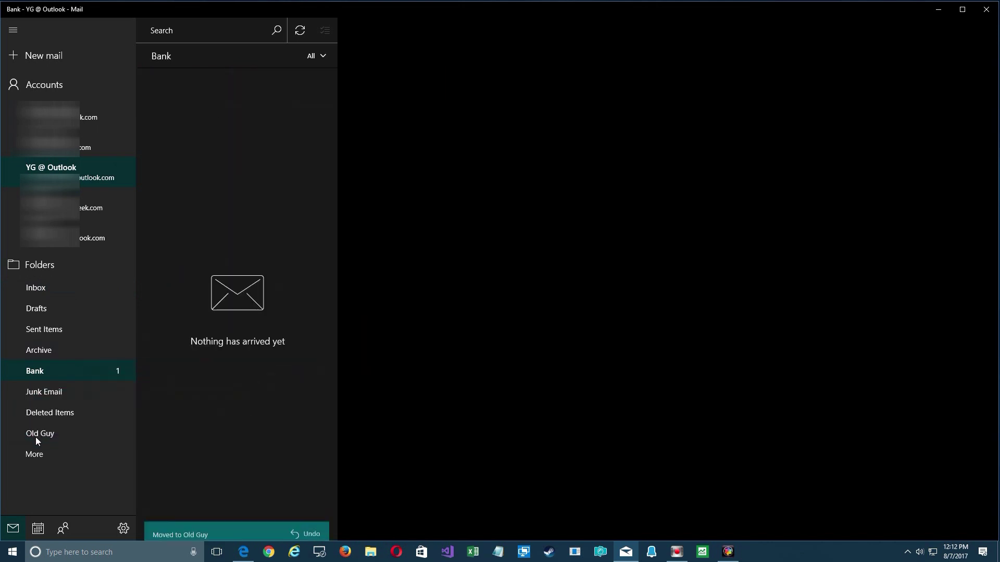
click(34, 435)
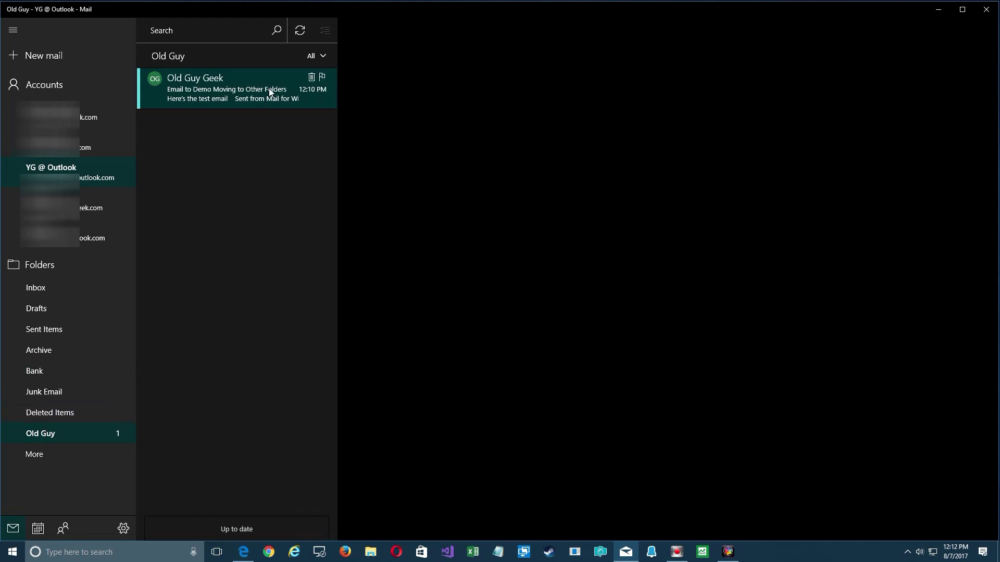
drag(271, 93, 180, 225)
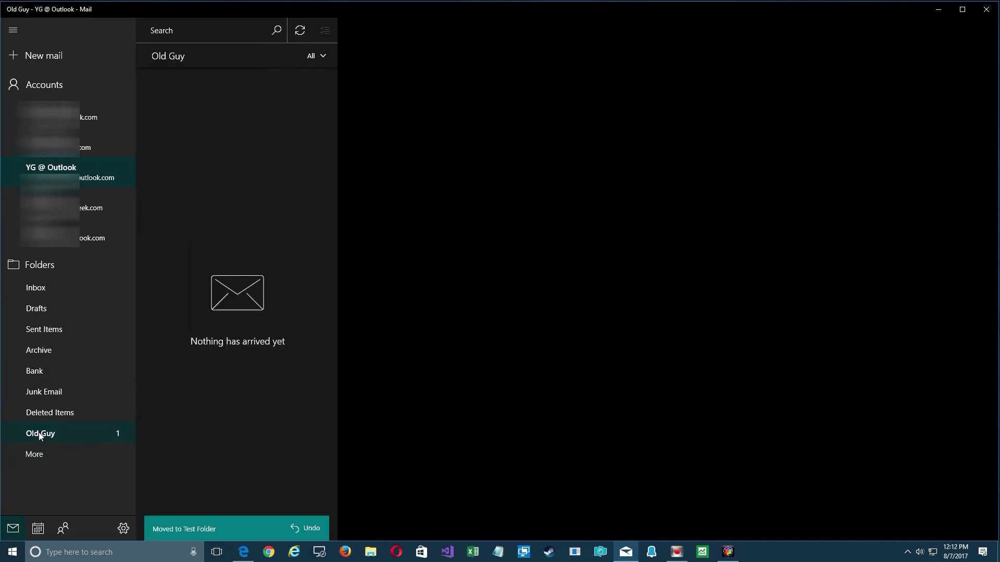
Sync the Old Guy folder and open its Test Folder subfolder from the full folder list.
click(297, 32)
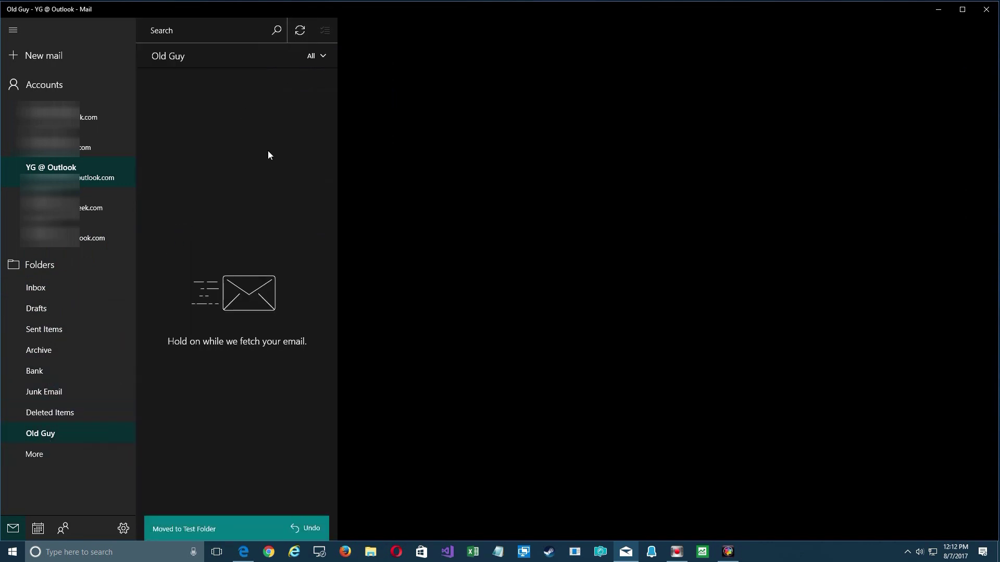
click(41, 263)
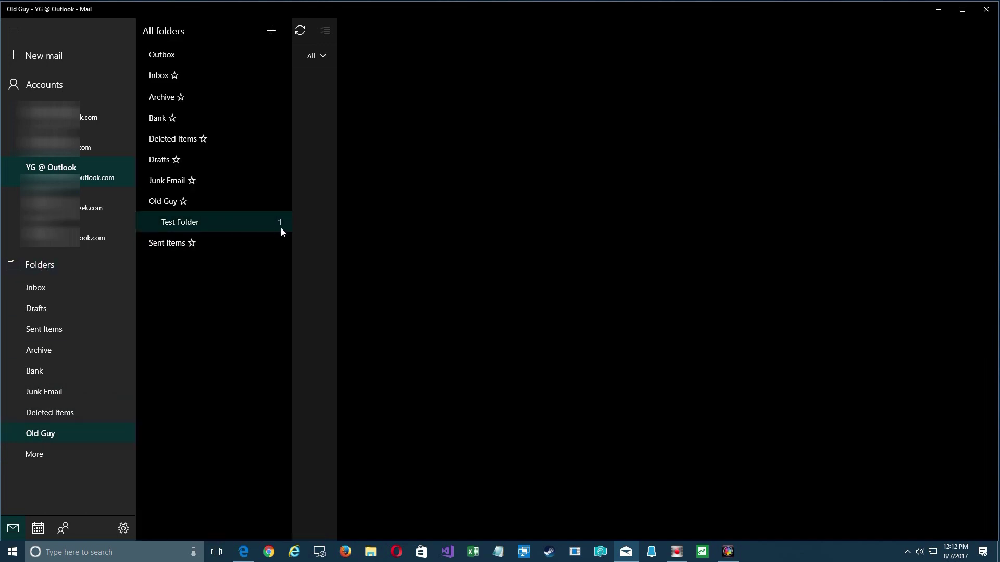
click(198, 221)
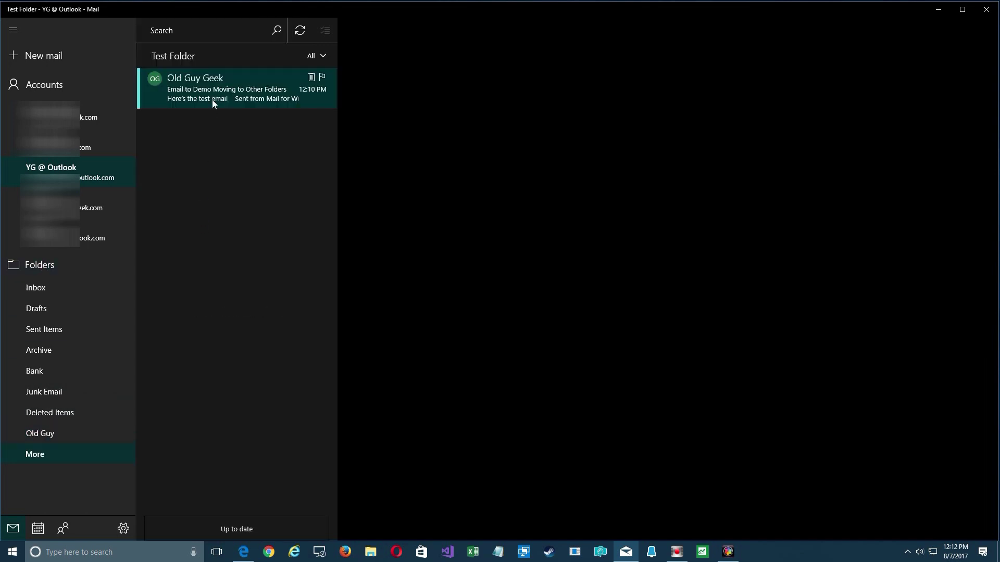
Move the message "Email to Demo Moving to Other Folders" from Test Folder back to the Inbox and open the Inbox.
drag(247, 94, 35, 289)
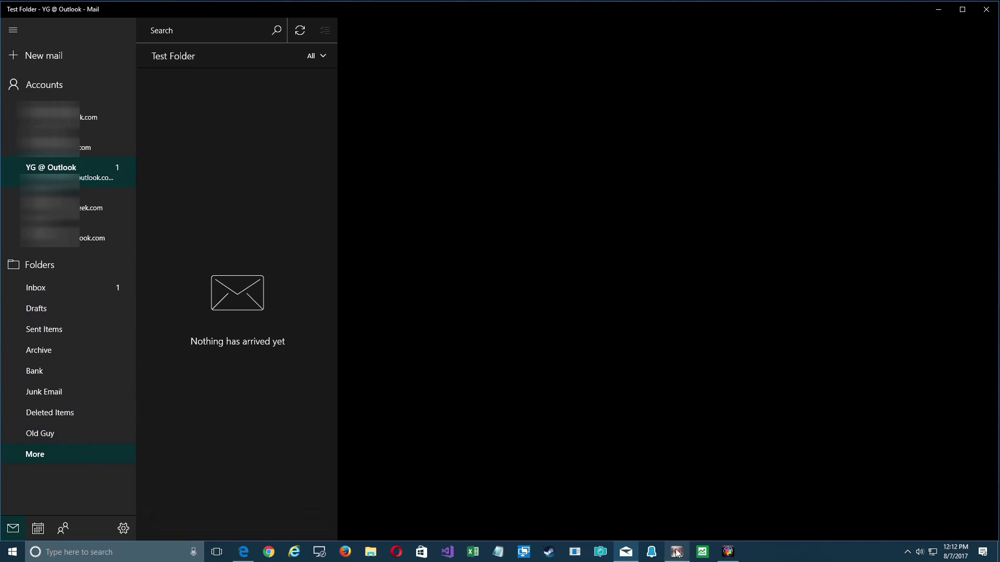
click(41, 288)
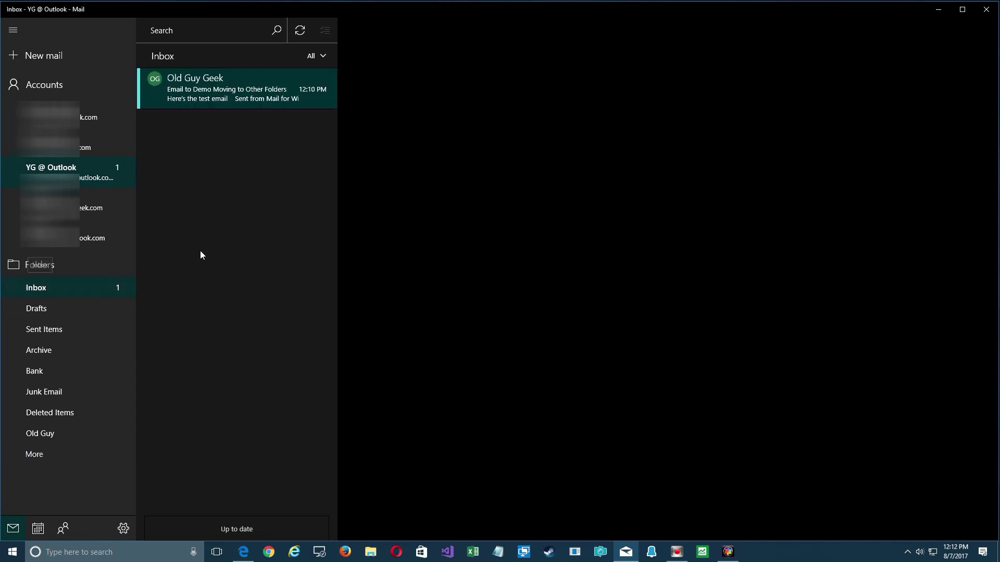
mouse_move(258, 91)
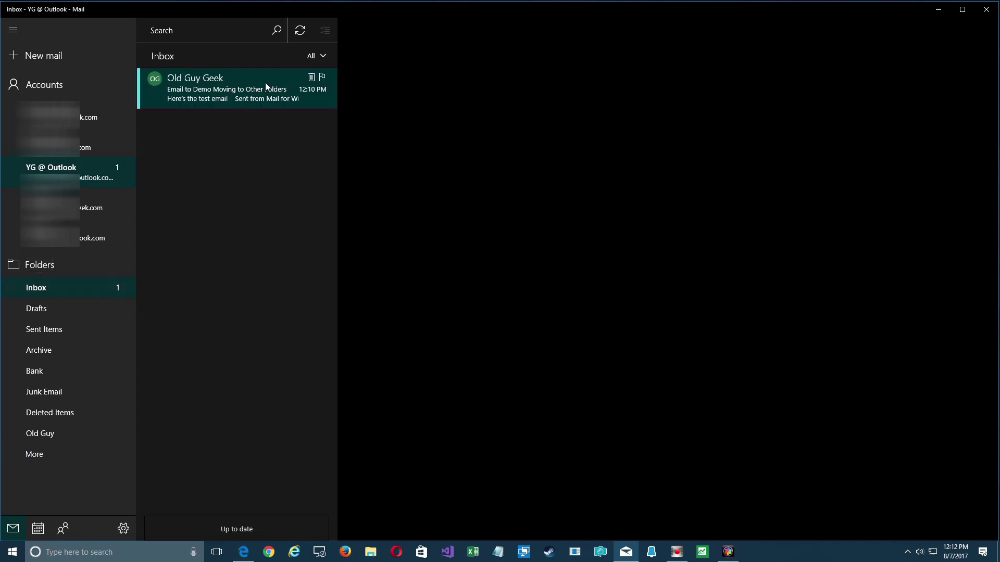